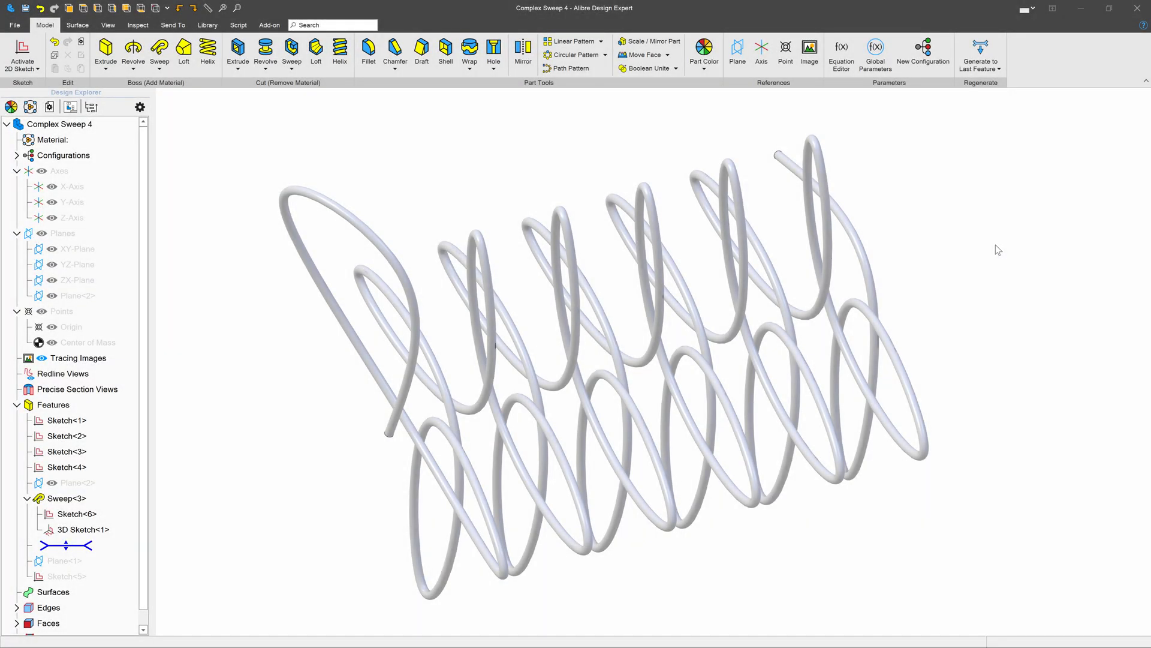
- Orbit, zoom and pan around the finished Complex Sweep 4 coiled tube to inspect it from several angles
middle_click_drag(961, 244, 987, 291)
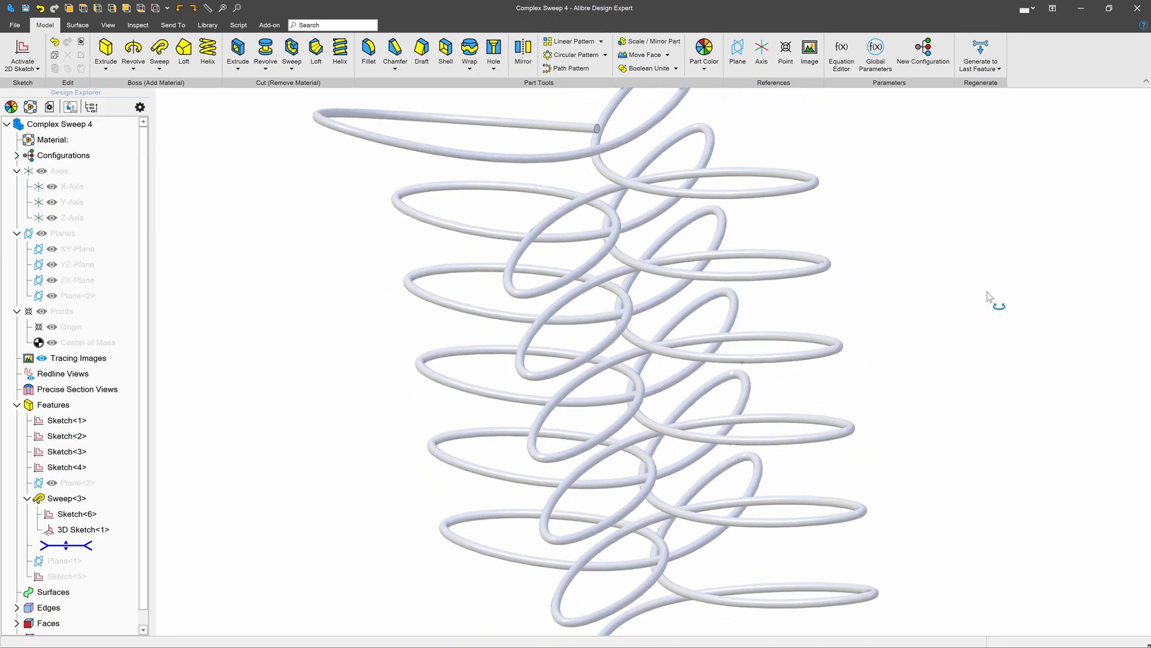
scroll(988, 291, "down", 3)
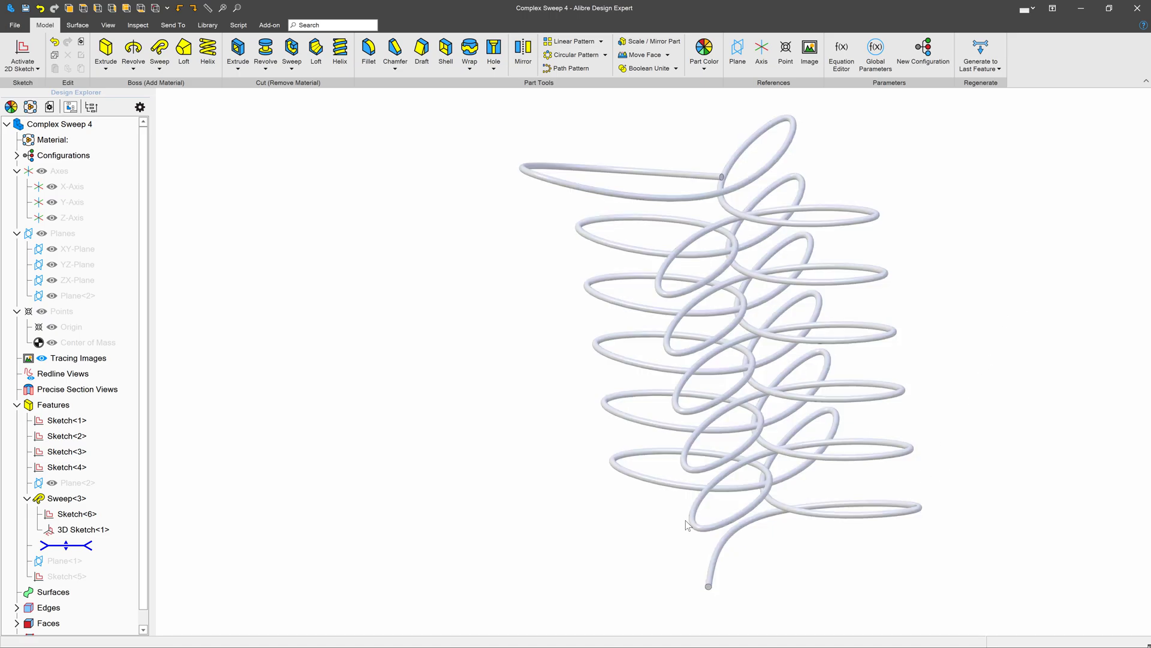
scroll(1001, 335, "up", 4)
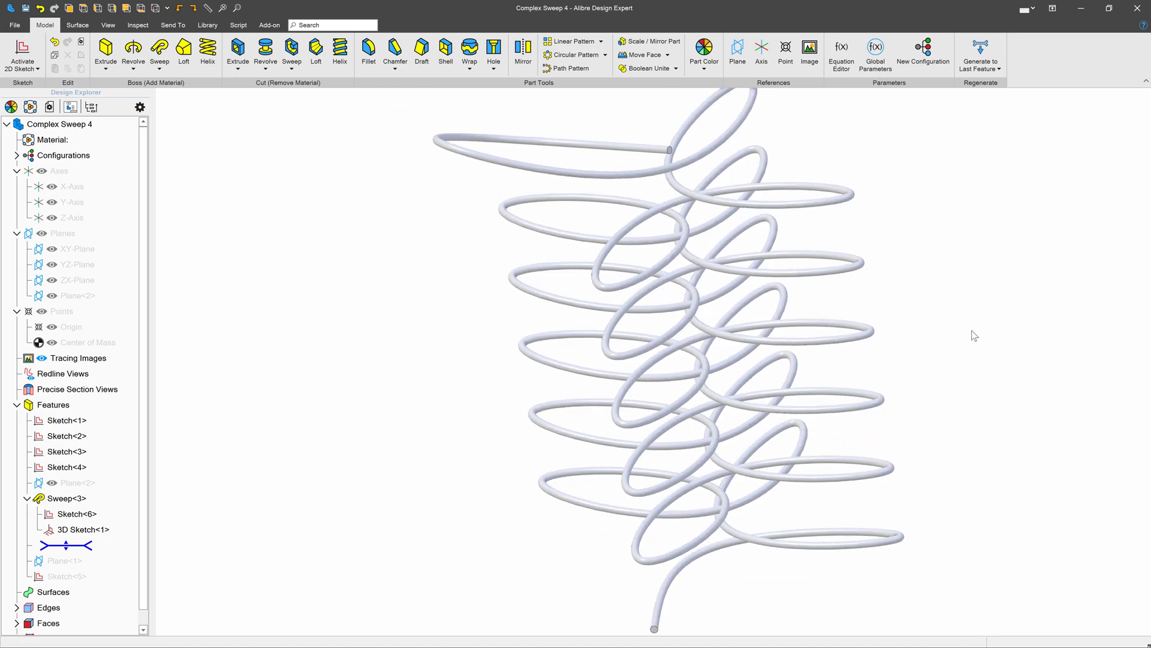
middle_click_drag(972, 330, 1006, 340)
middle_click_drag(946, 284, 859, 306)
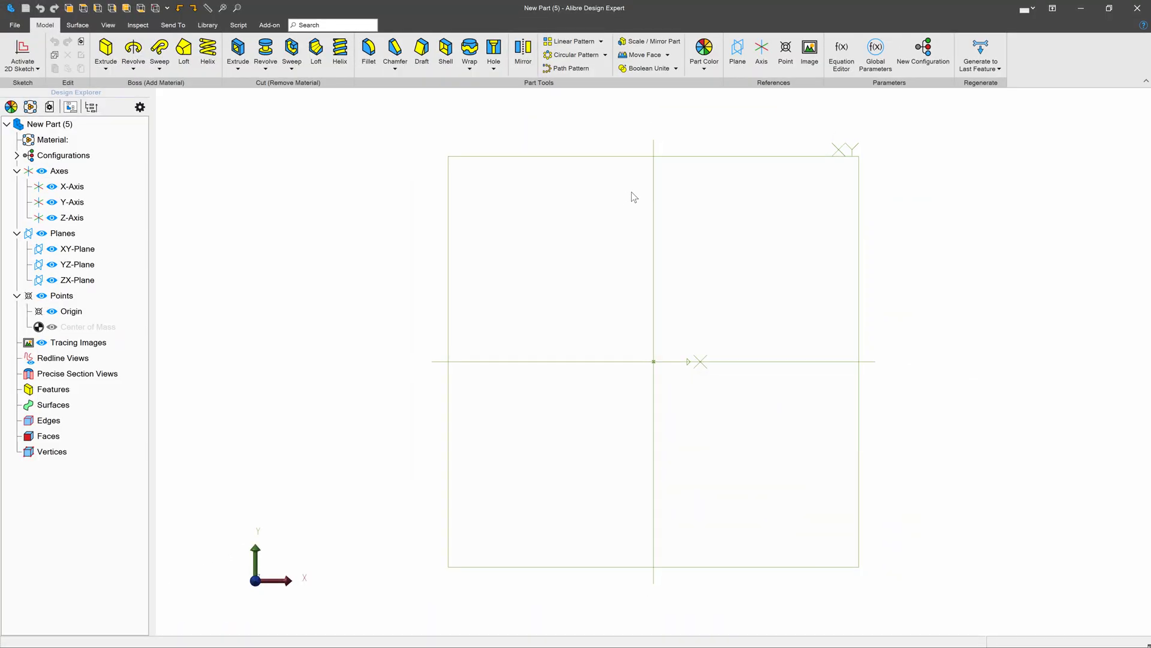
- On a new XY-Plane sketch, draw a line from the origin along the X-Axis and dimension it 2.5"
left_click(779, 156)
left_click(22, 54)
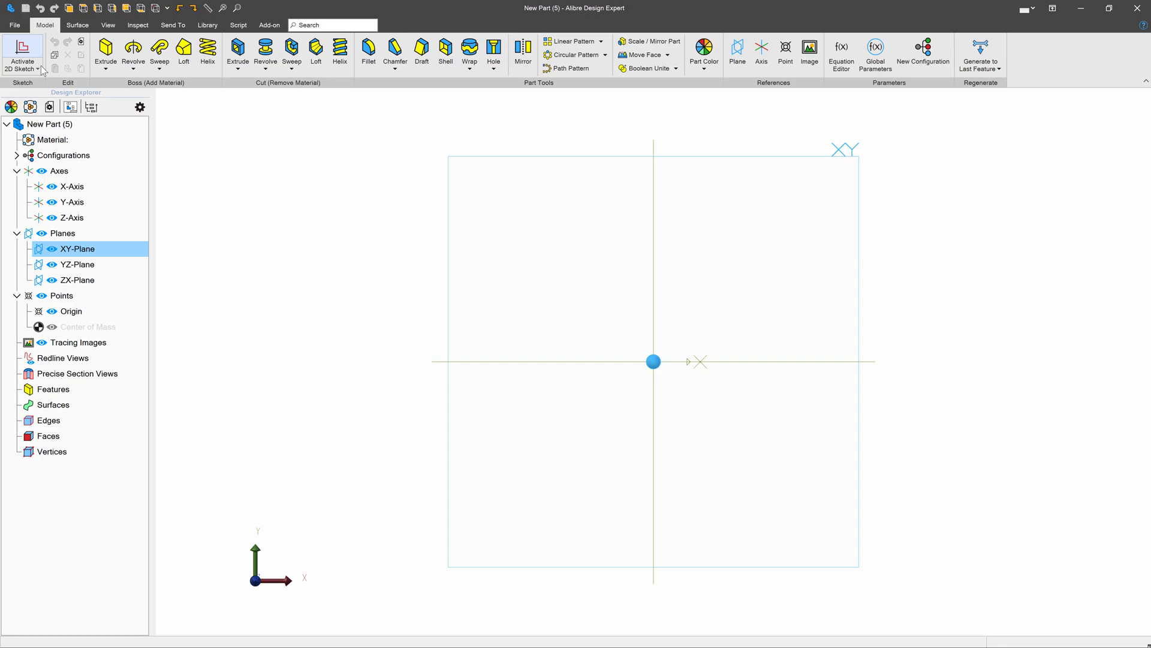
key("l")
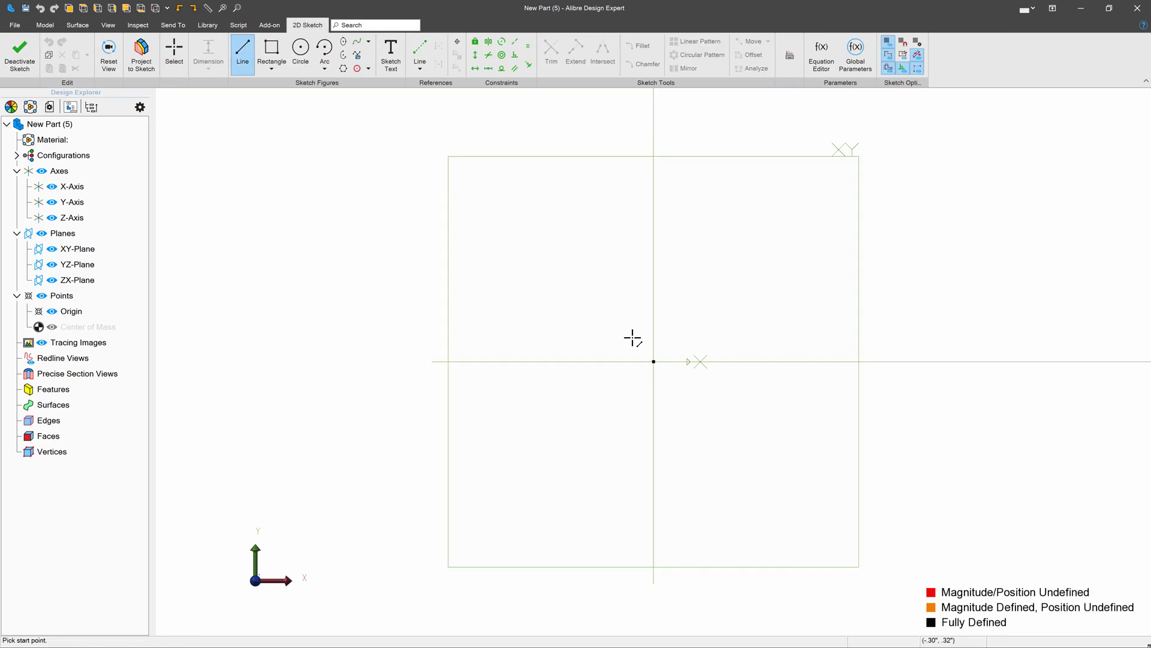
left_click(654, 361)
left_click(858, 361)
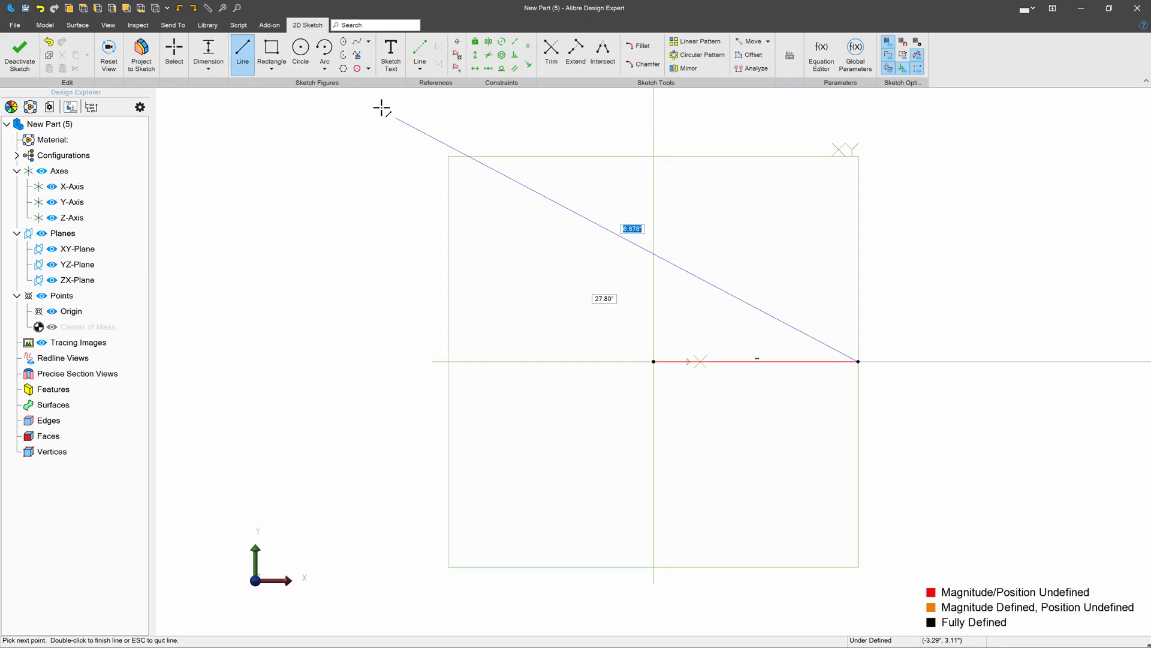
left_click(173, 46)
key("Escape")
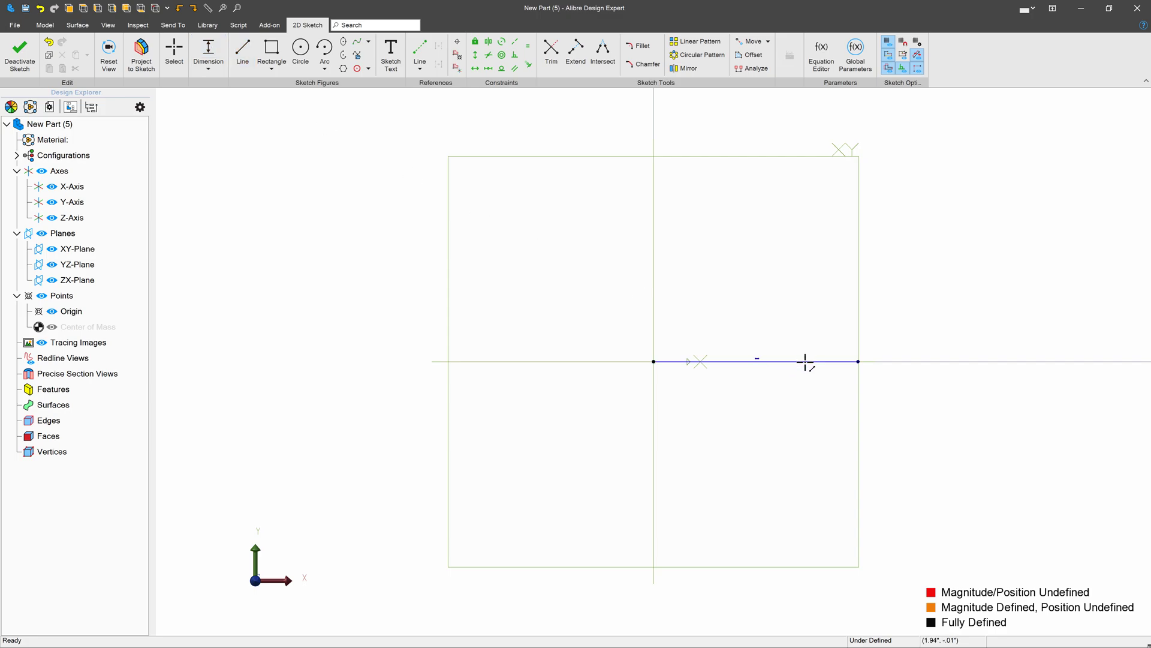
left_click_drag(806, 361, 801, 400)
type("2")
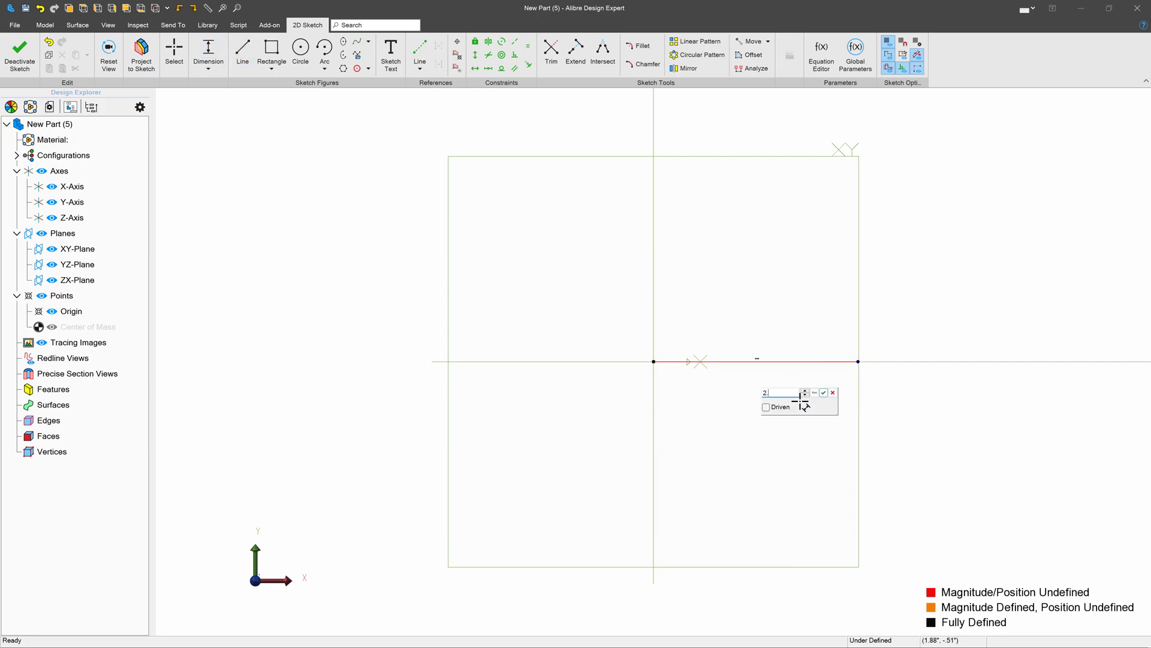
type(".5")
key("Return")
key("Escape")
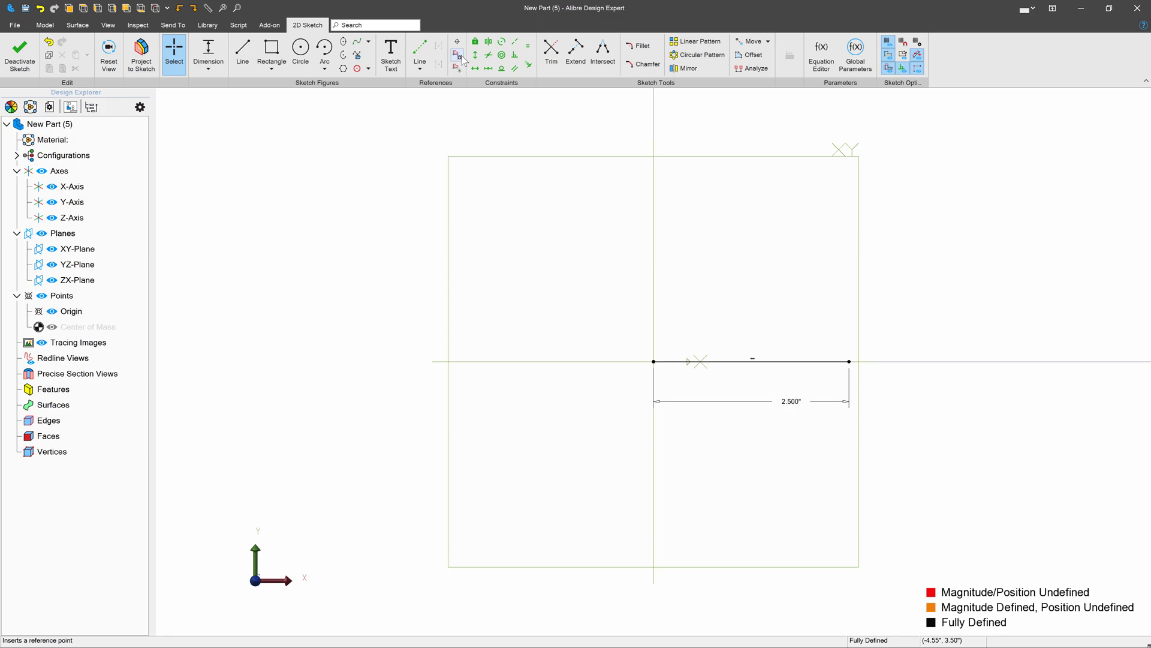
- Linear-repeat the line into 6 instances running up the Y-Axis, using Change Direction
left_click(696, 41)
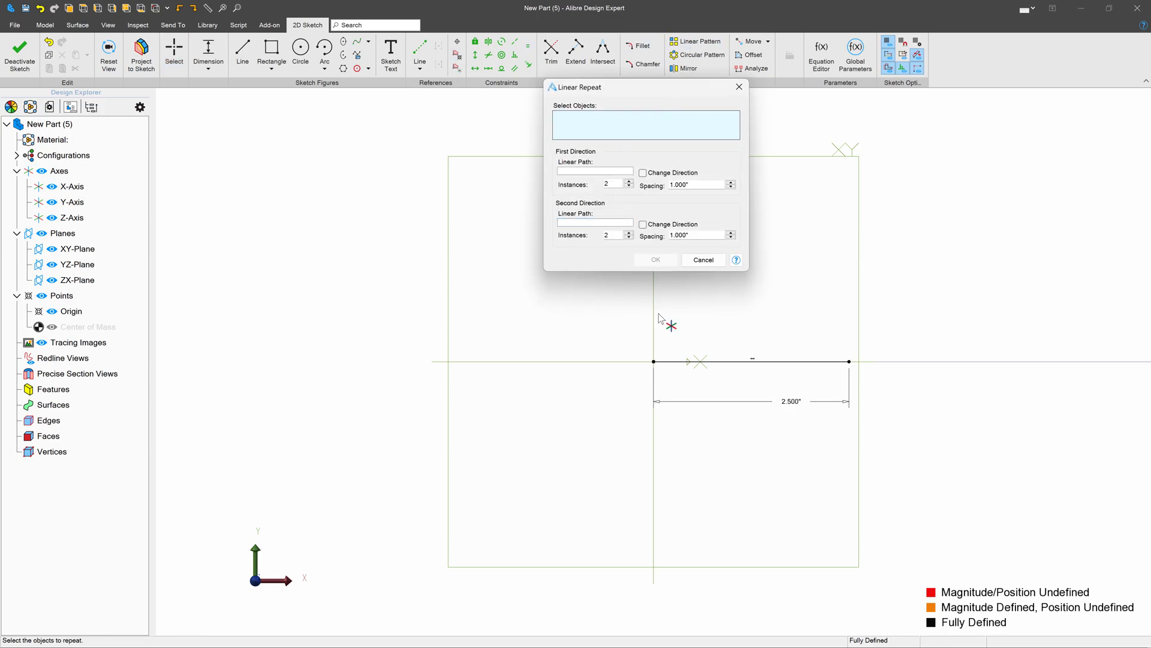
left_click(725, 361)
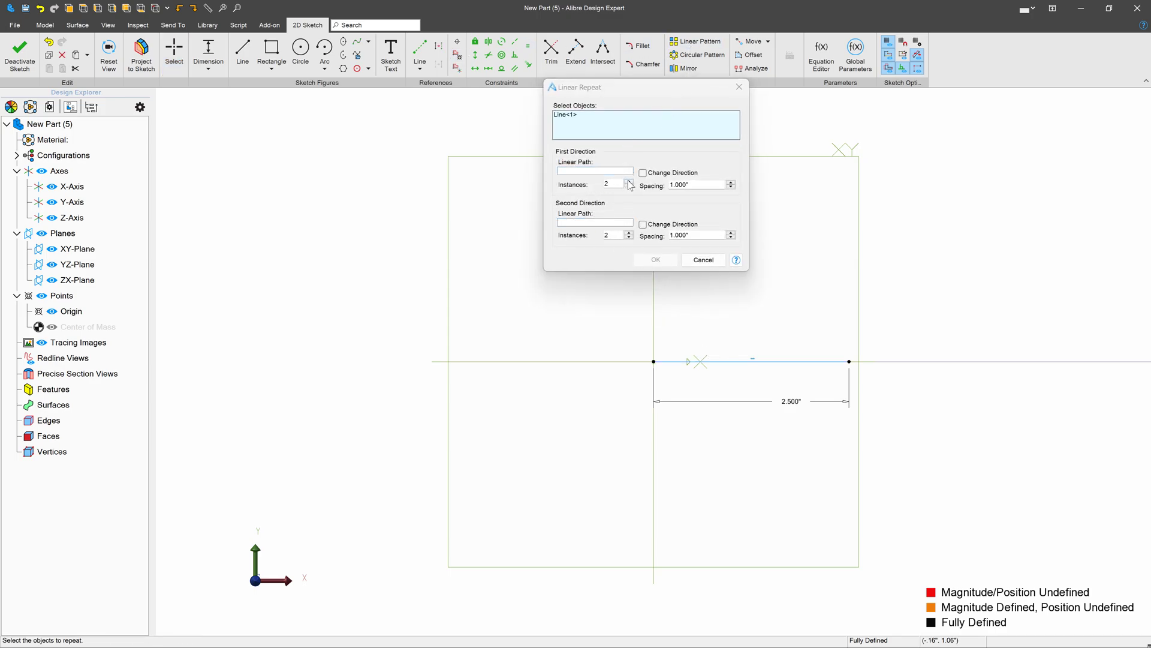
double_click(629, 182)
left_click(614, 172)
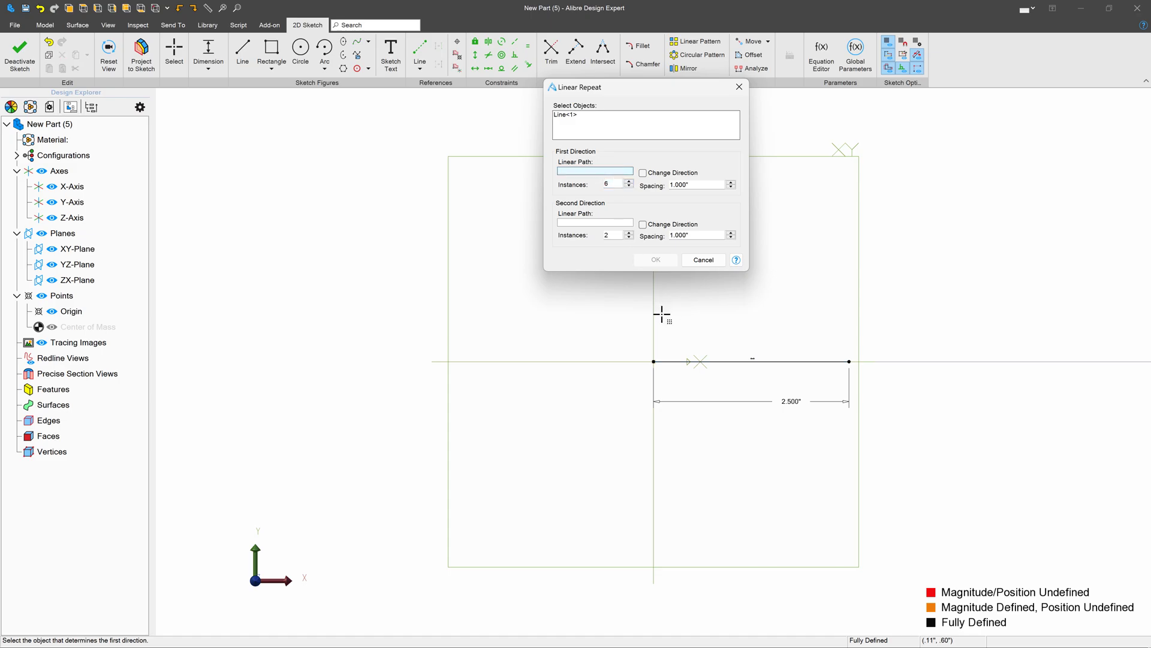
left_click(653, 383)
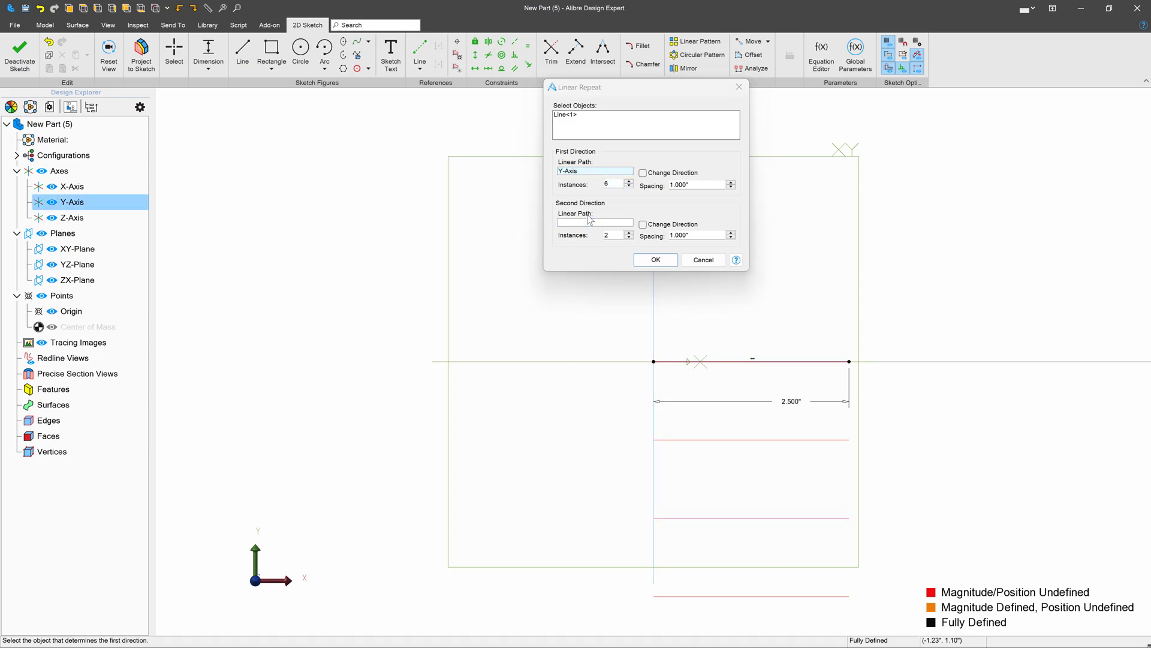
left_click(644, 173)
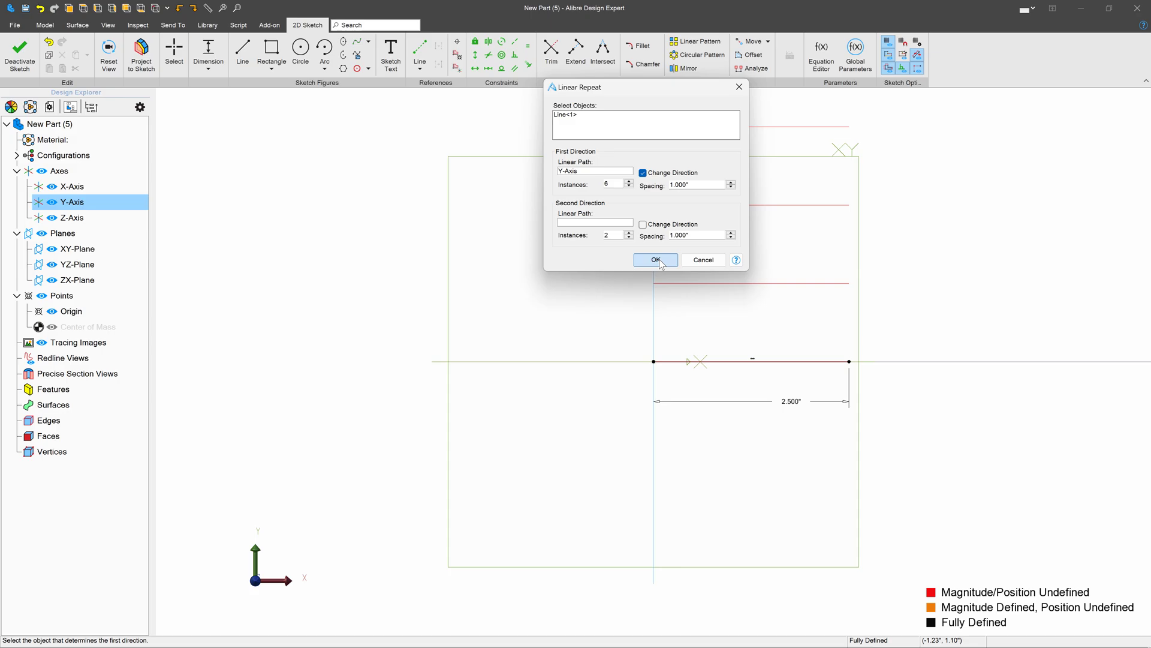
left_click(656, 260)
scroll(555, 331, "down", 3)
middle_click_drag(547, 437, 560, 477)
- Close Sketch<1> and draw a horizontal line above the origin on a new YZ-Plane sketch
left_click(20, 54)
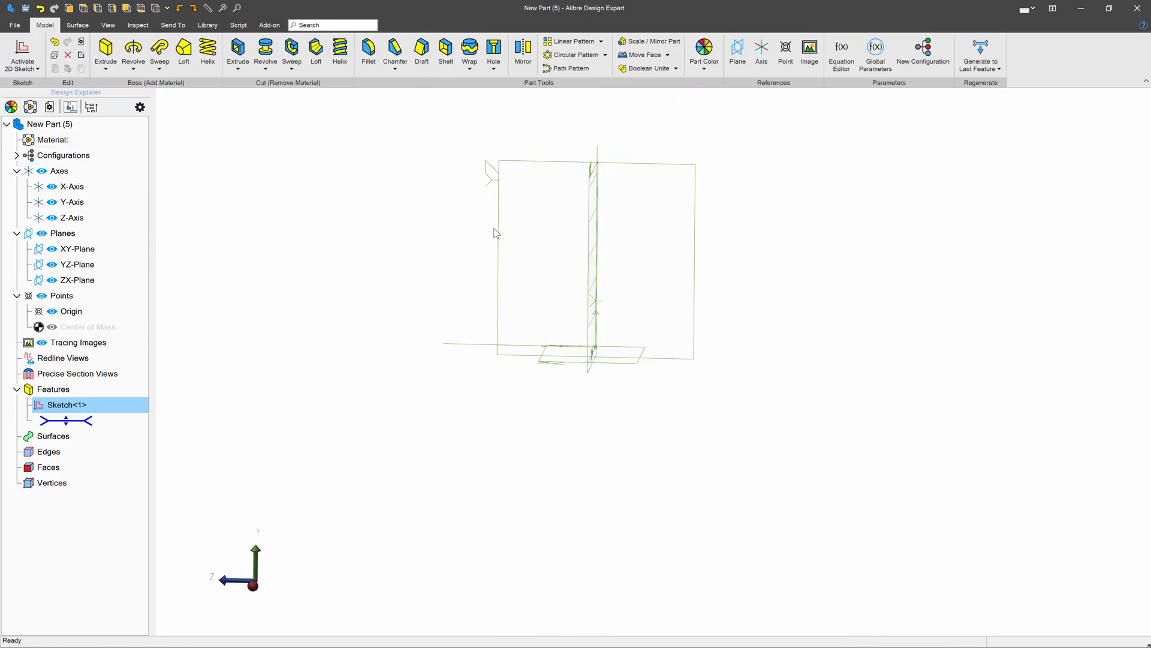
left_click(657, 173)
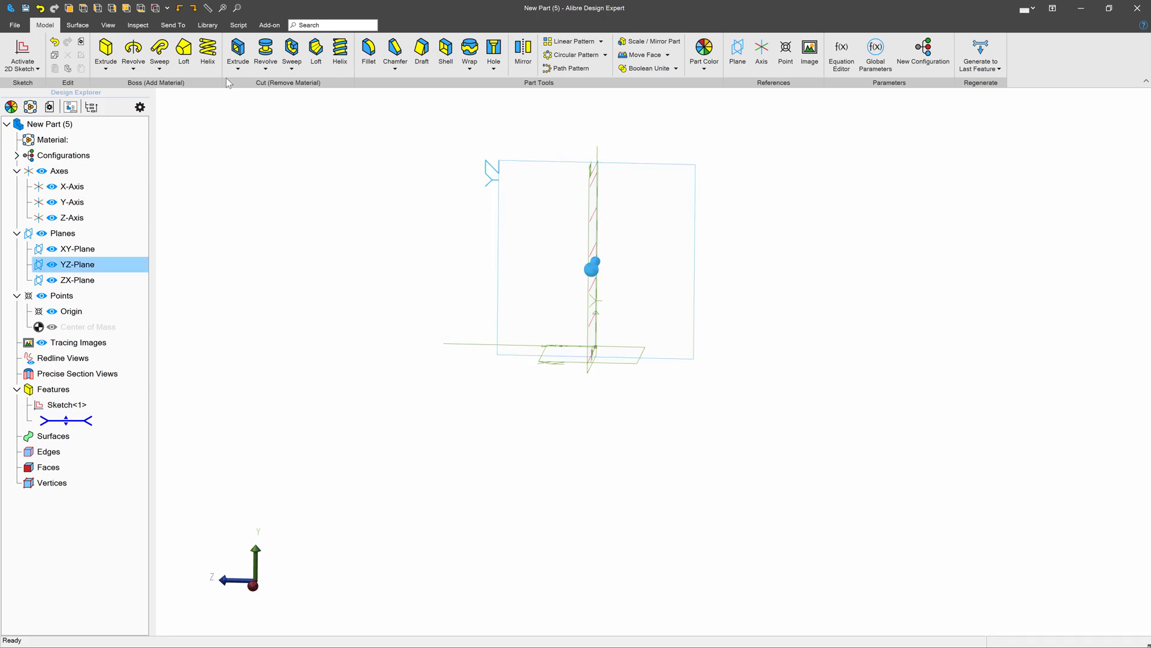
left_click(23, 51)
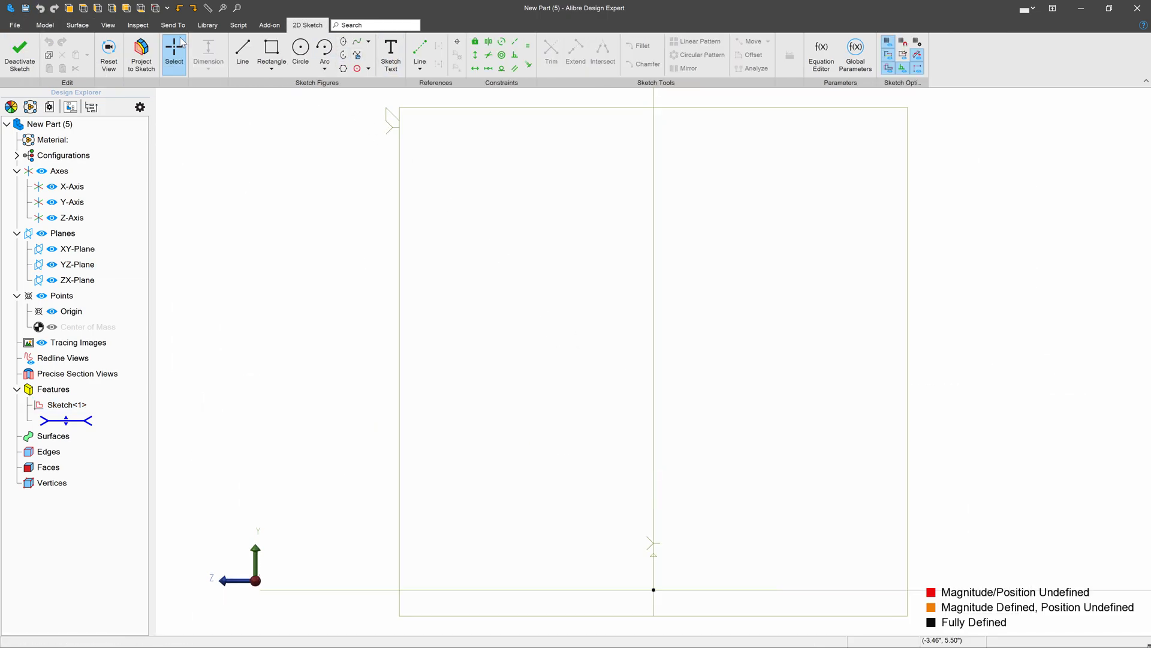
left_click(243, 50)
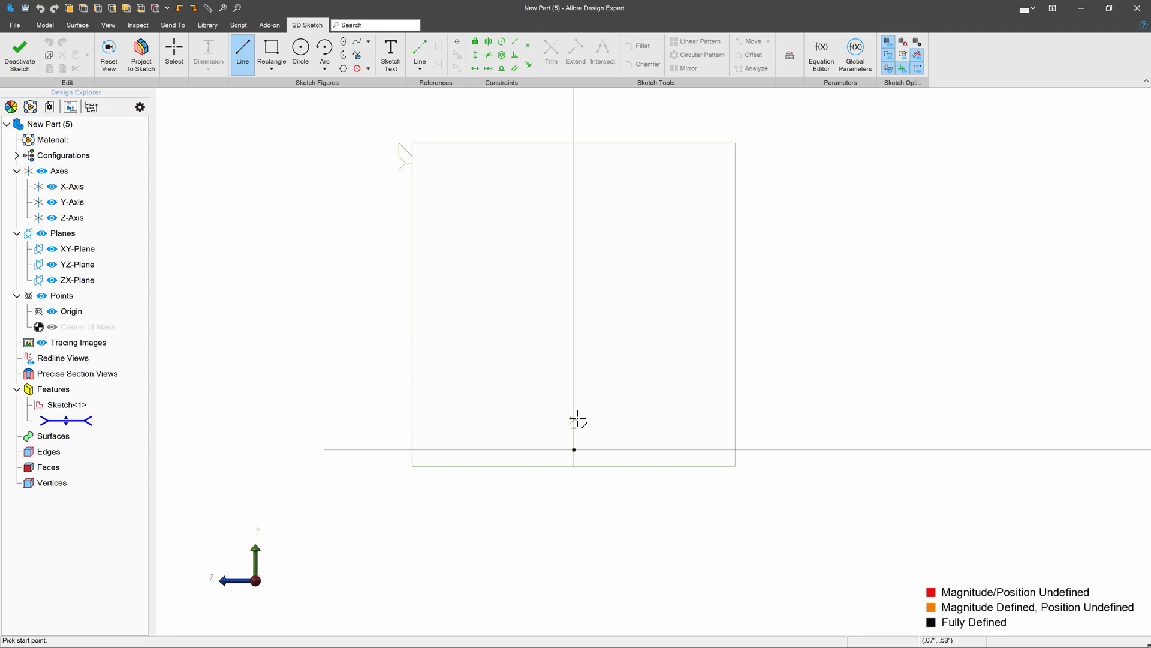
left_click_drag(577, 419, 714, 418)
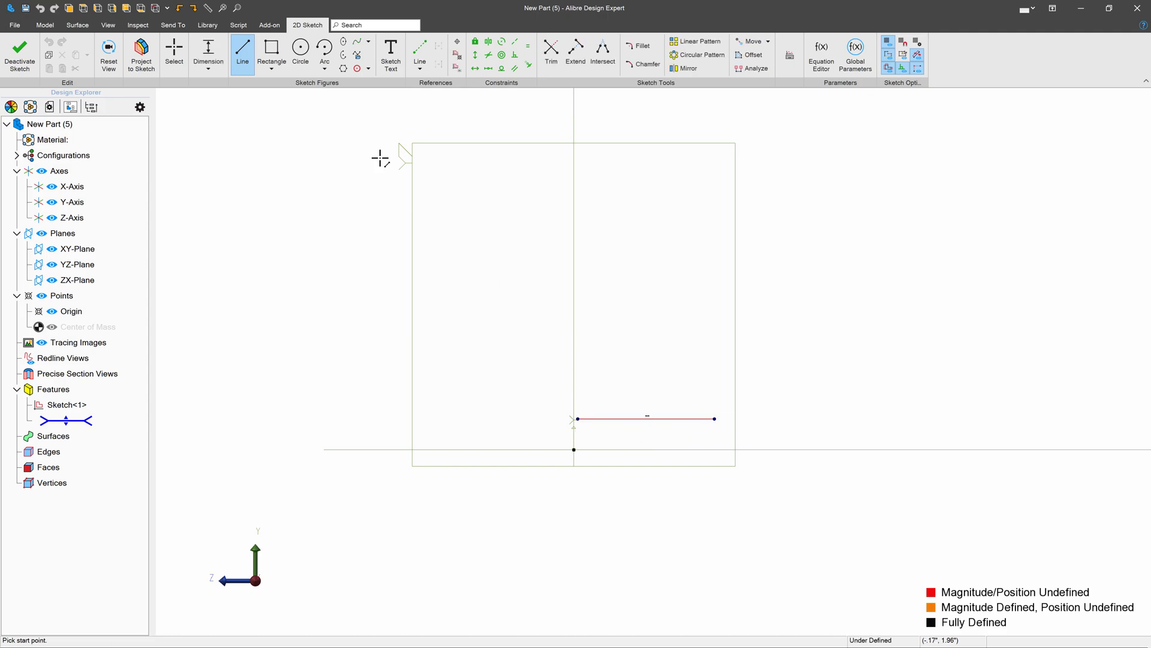
left_click(174, 51)
- Constrain the line's start point vertically aligned with the origin
left_click(475, 54)
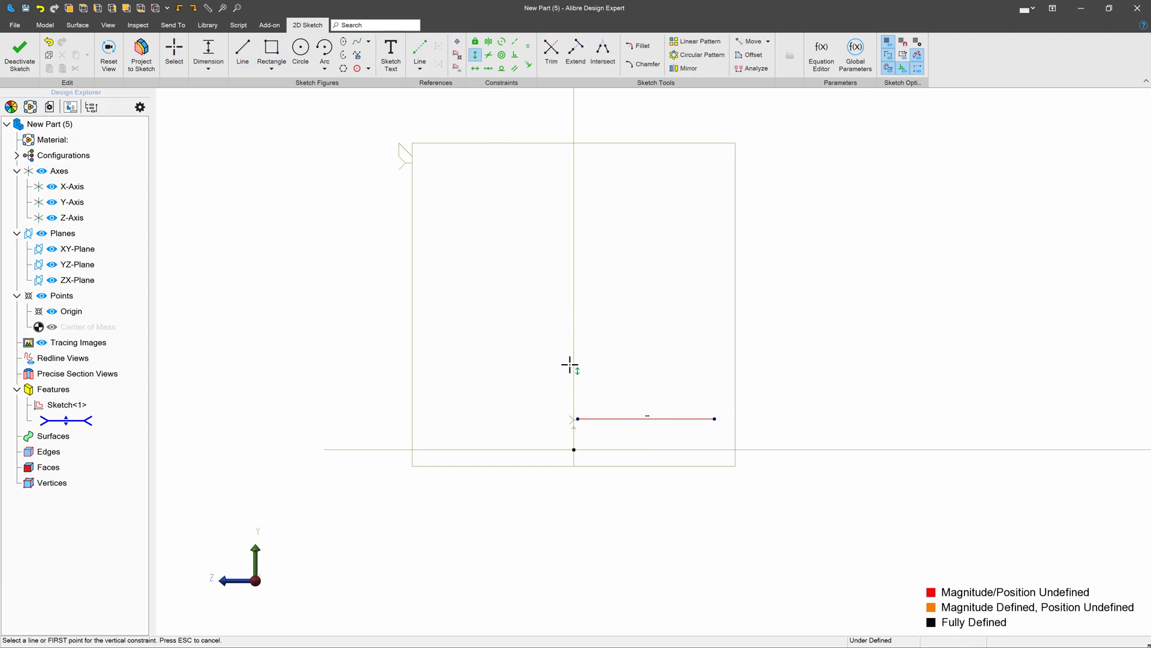
left_click(577, 419)
left_click(574, 449)
key("Escape")
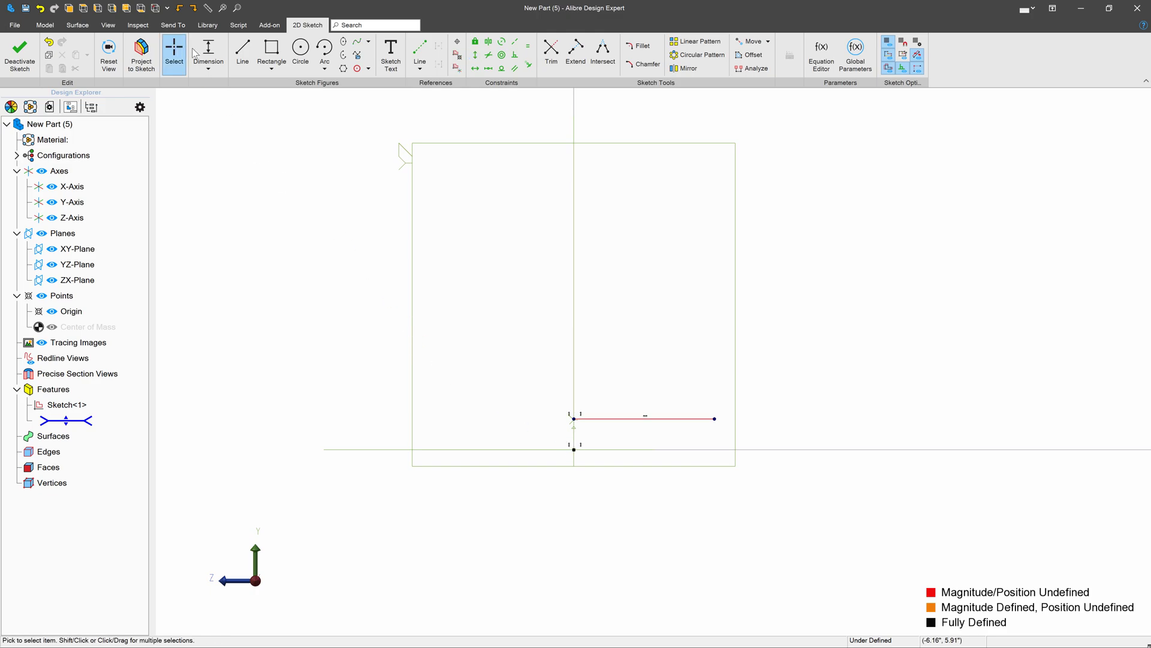
- Dimension the line .250" above the origin and 2.500" long, then close the sketch
left_click(207, 53)
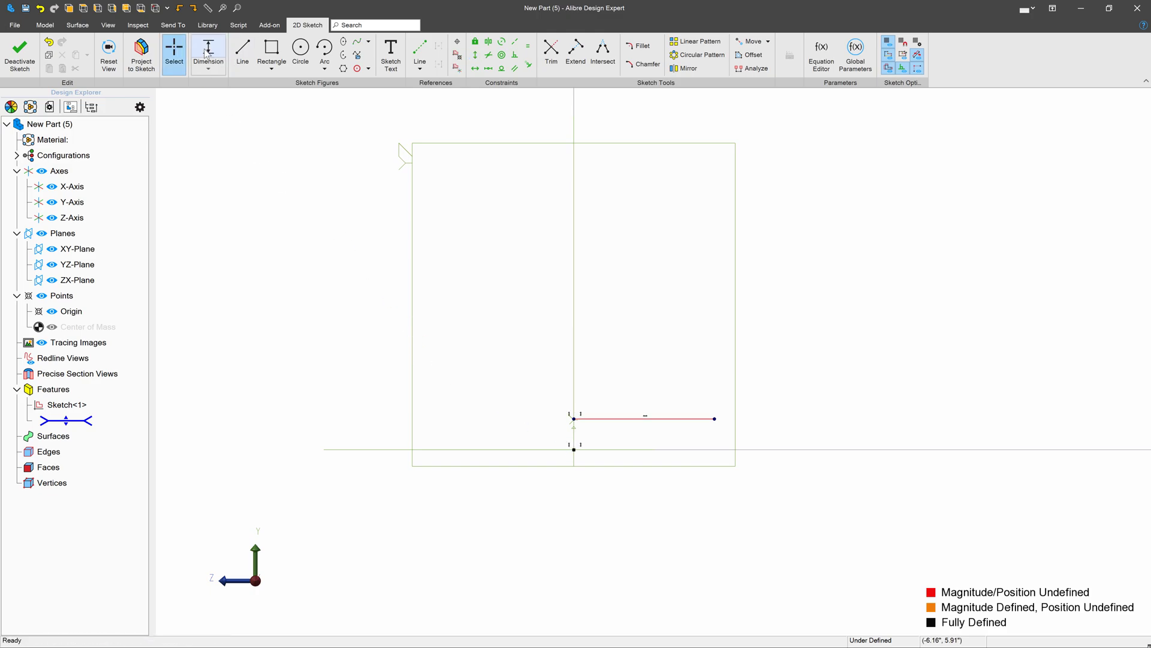
left_click(574, 449)
left_click(535, 432)
type(".2")
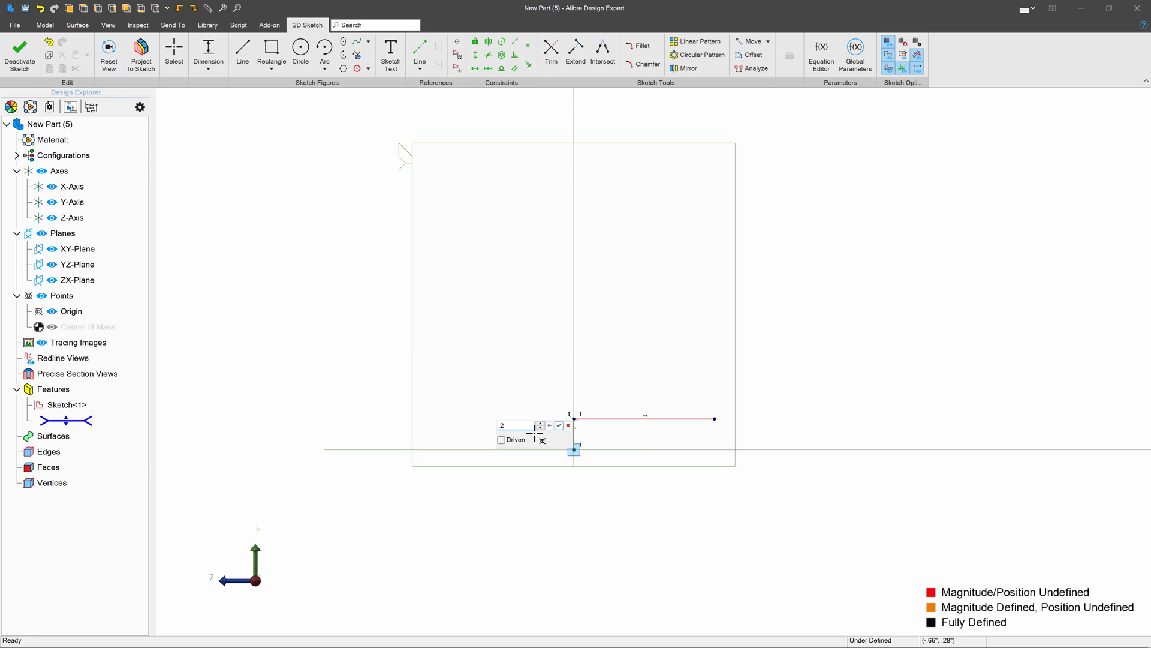
type("5")
key("Return")
left_click(617, 437)
left_click(620, 475)
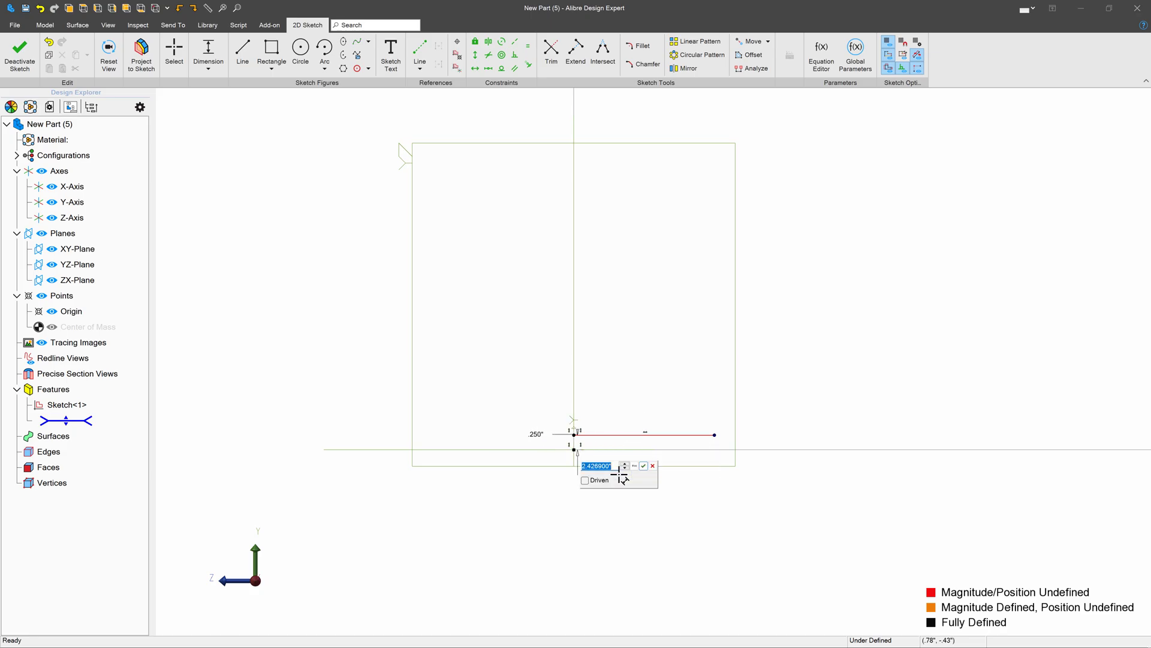
key("Return")
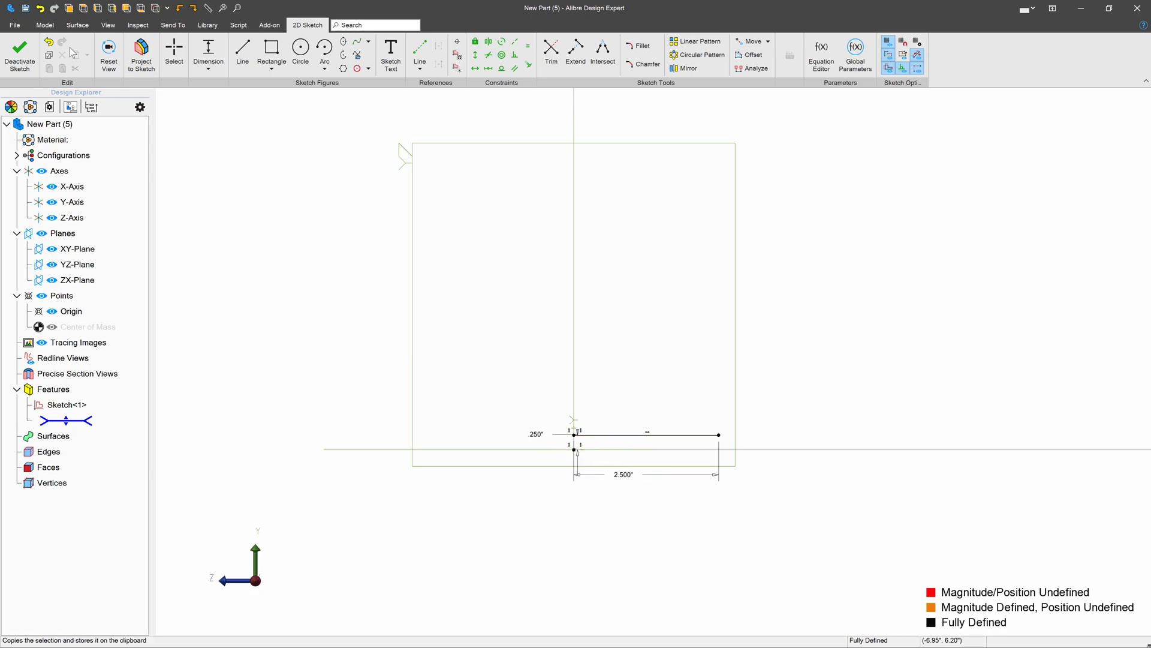
left_click(20, 54)
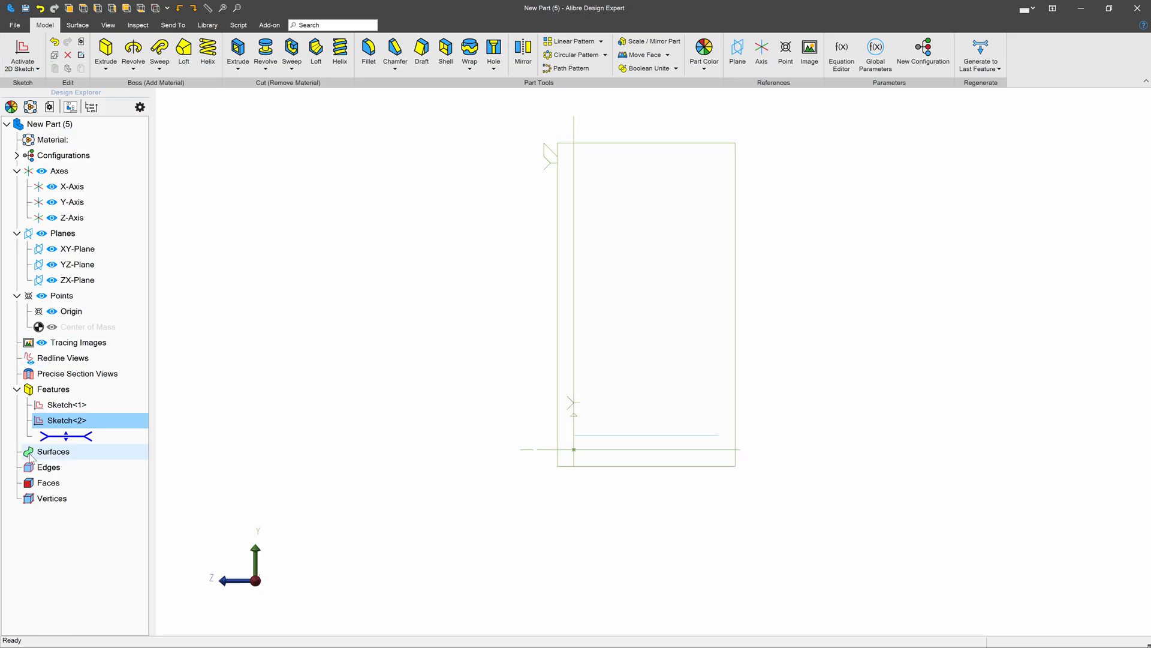
- Reopen Sketch<2>, linear-repeat its line 6 times up the Y-Axis with Change Direction, and close it
right_click(59, 419)
left_click(80, 423)
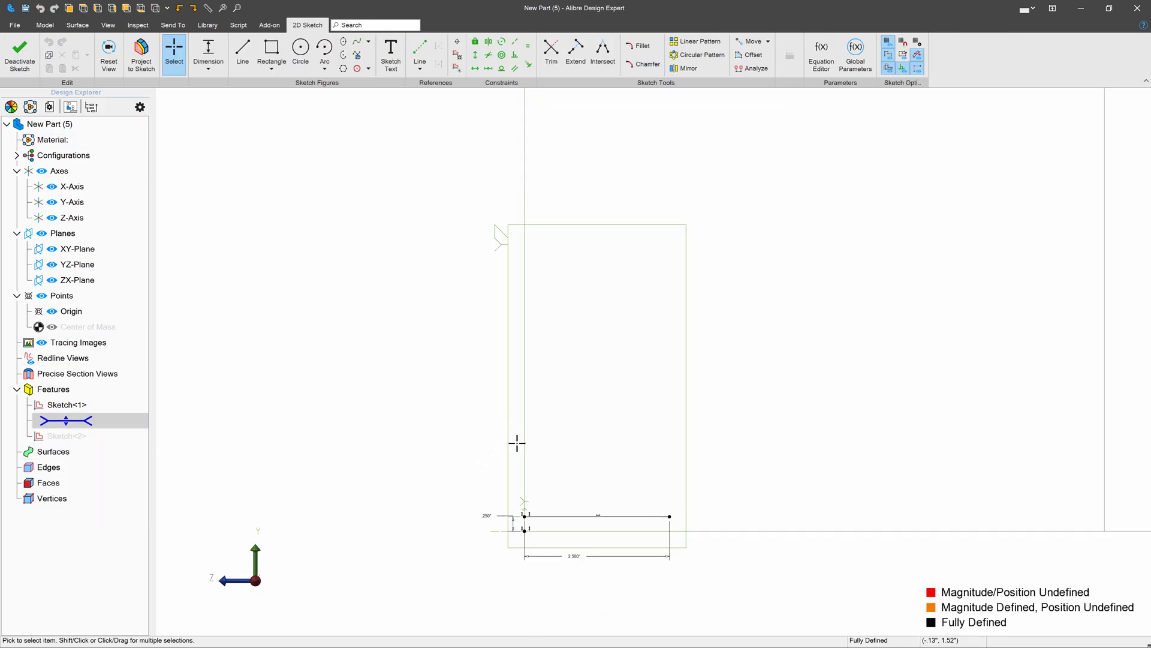
left_click(695, 42)
left_click(578, 522)
left_click(606, 171)
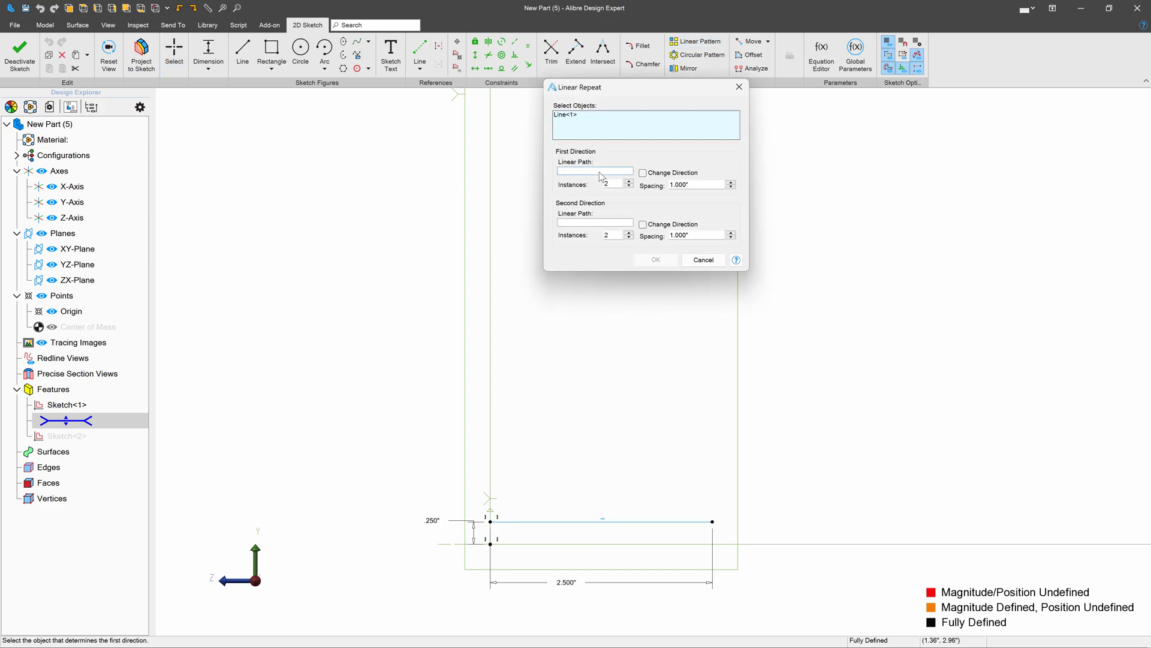
left_click(491, 515)
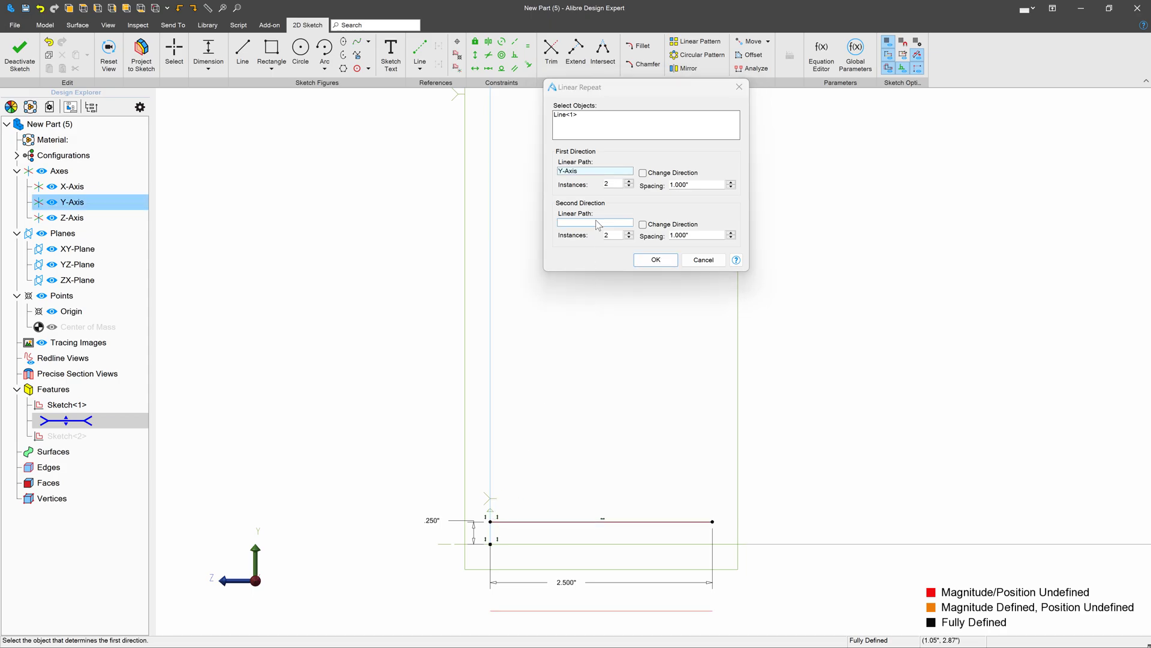
left_click(629, 182)
left_click(629, 182)
left_click(629, 182)
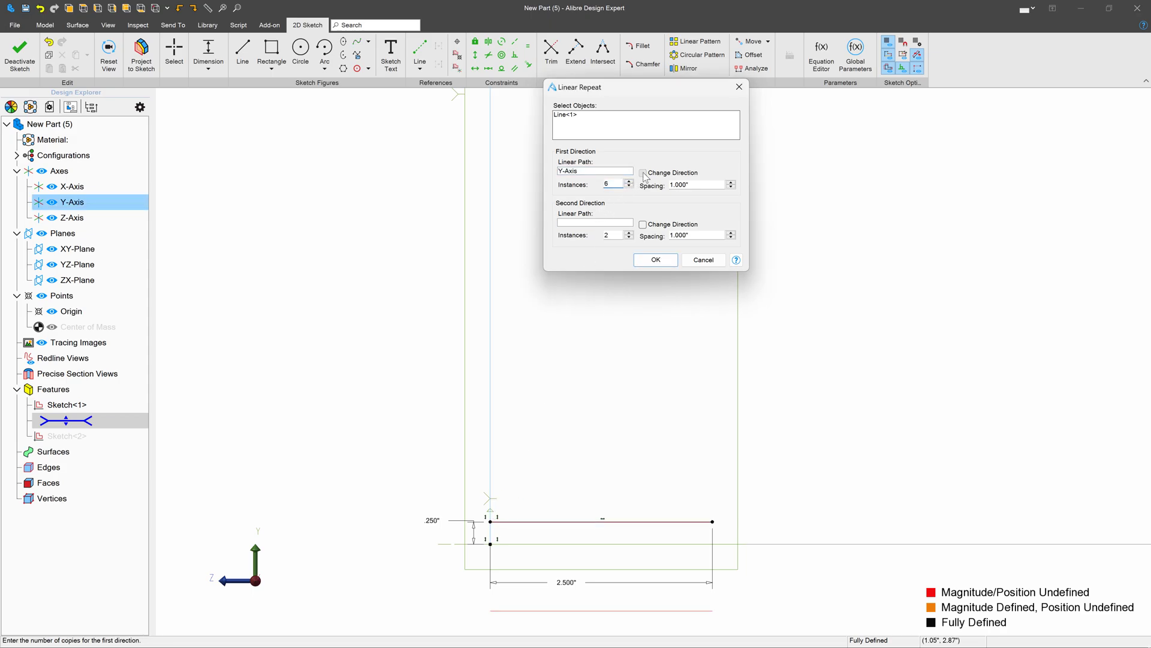
left_click(643, 173)
scroll(450, 429, "down", 4)
left_click(655, 259)
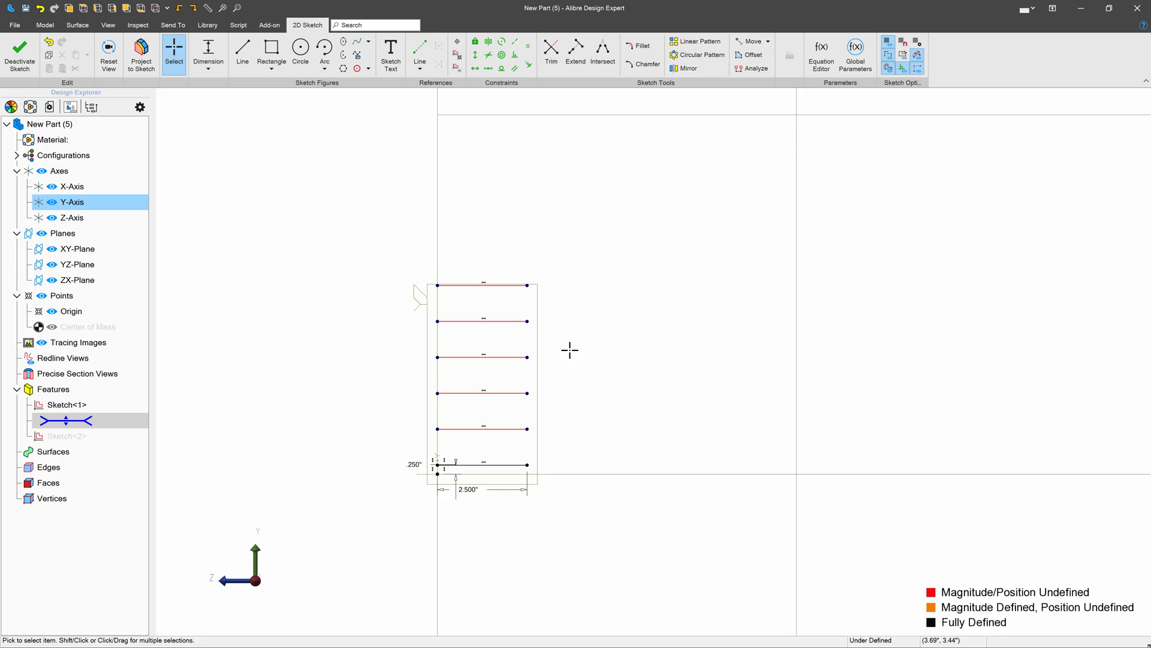
left_click(20, 55)
- Start a new sketch on the XY-Plane and draw a horizontal line ending near the origin
mouse_move(377, 411)
middle_mouse_down()
mouse_move(347, 410)
mouse_move(360, 419)
middle_mouse_up()
left_click(457, 269)
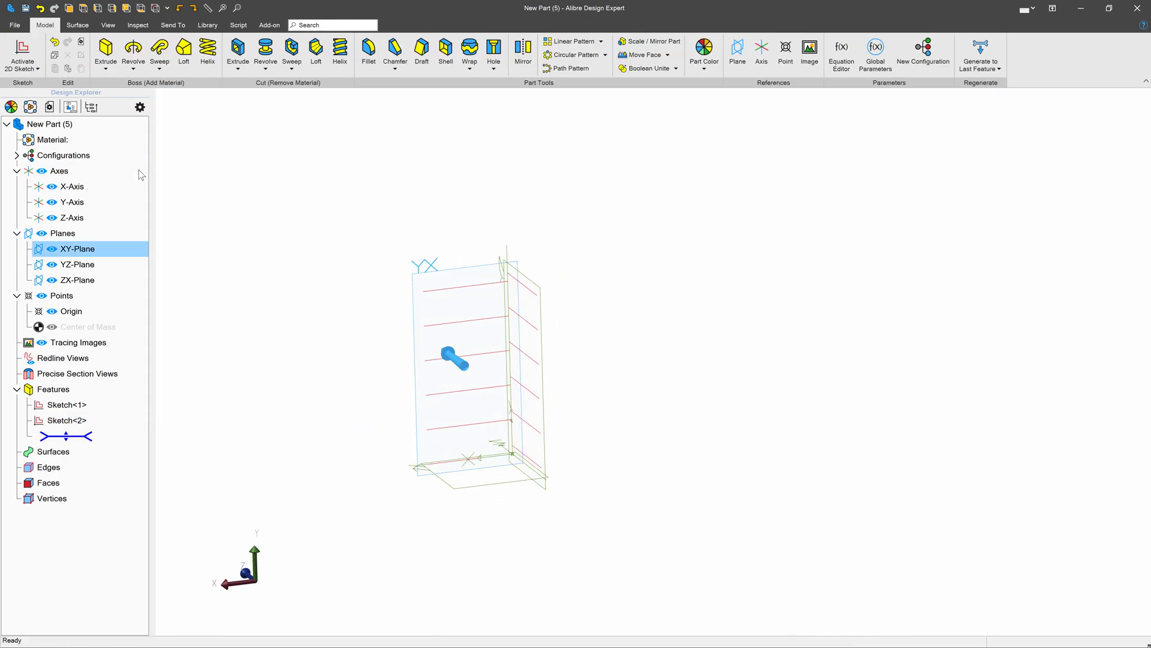
left_click(20, 52)
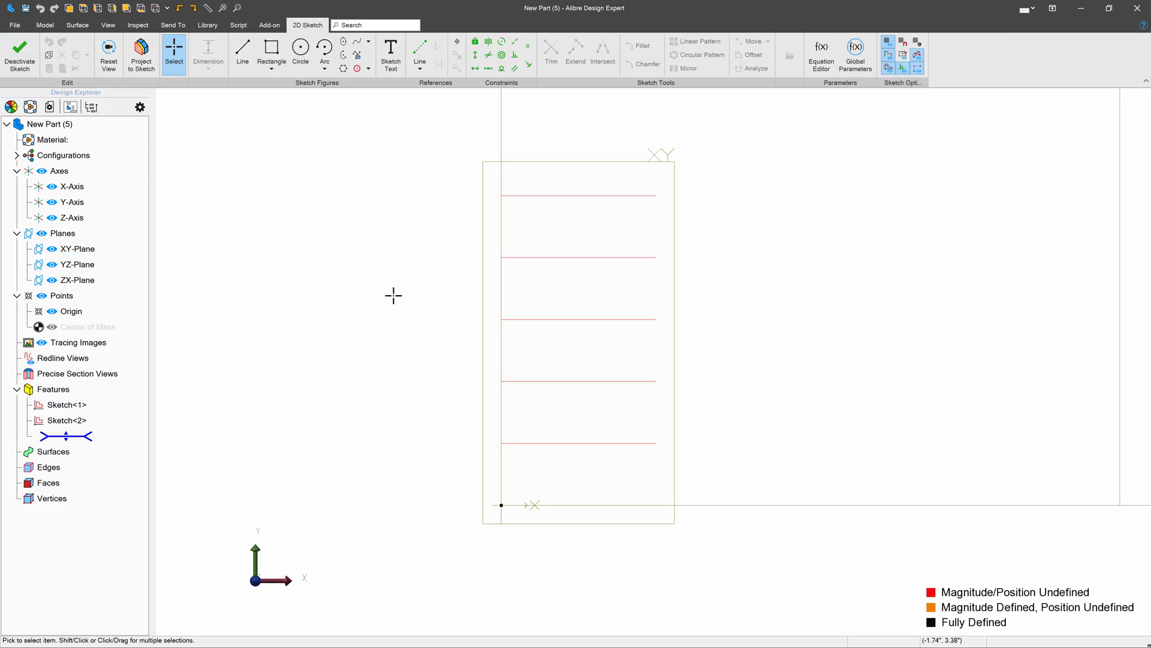
middle_click_drag(448, 381, 458, 391)
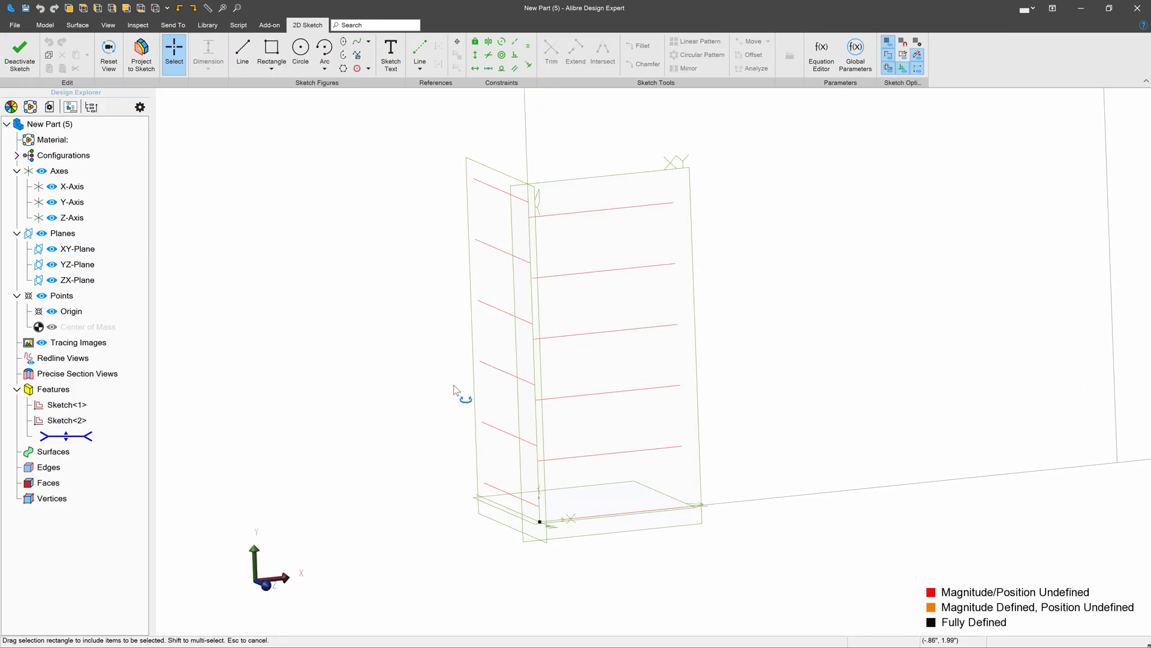
left_click(252, 50)
left_click(452, 503)
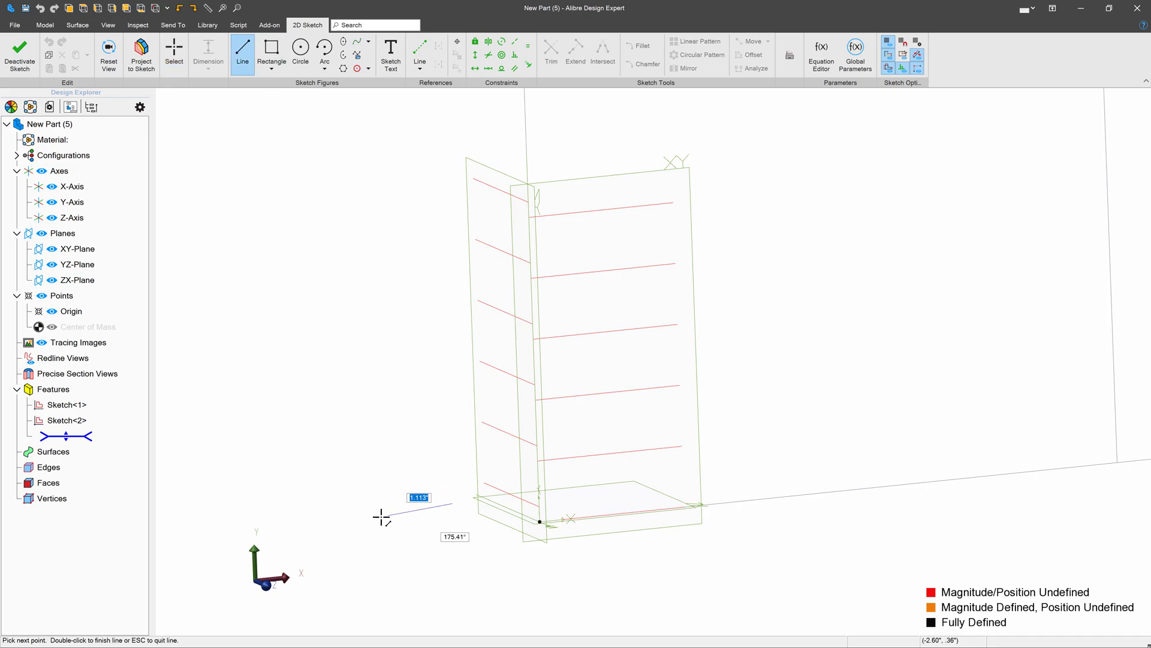
double_click(346, 514)
key("Escape")
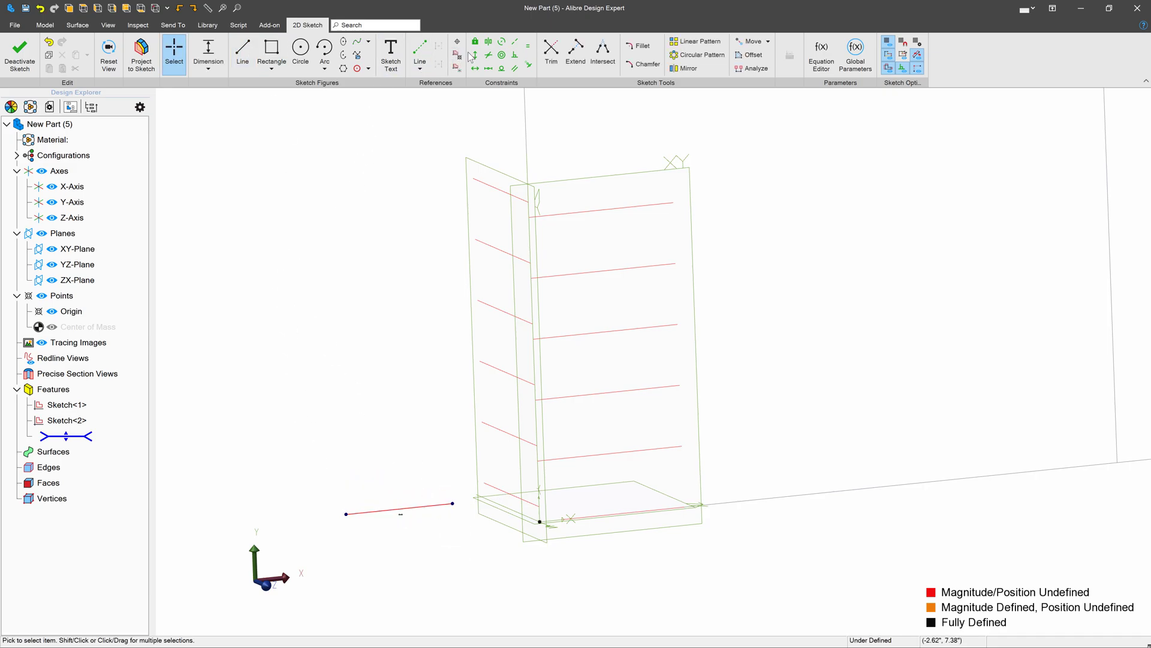
- Align the line's right endpoint above the origin and dimension it 2.5" long and .5" high
left_click(453, 502)
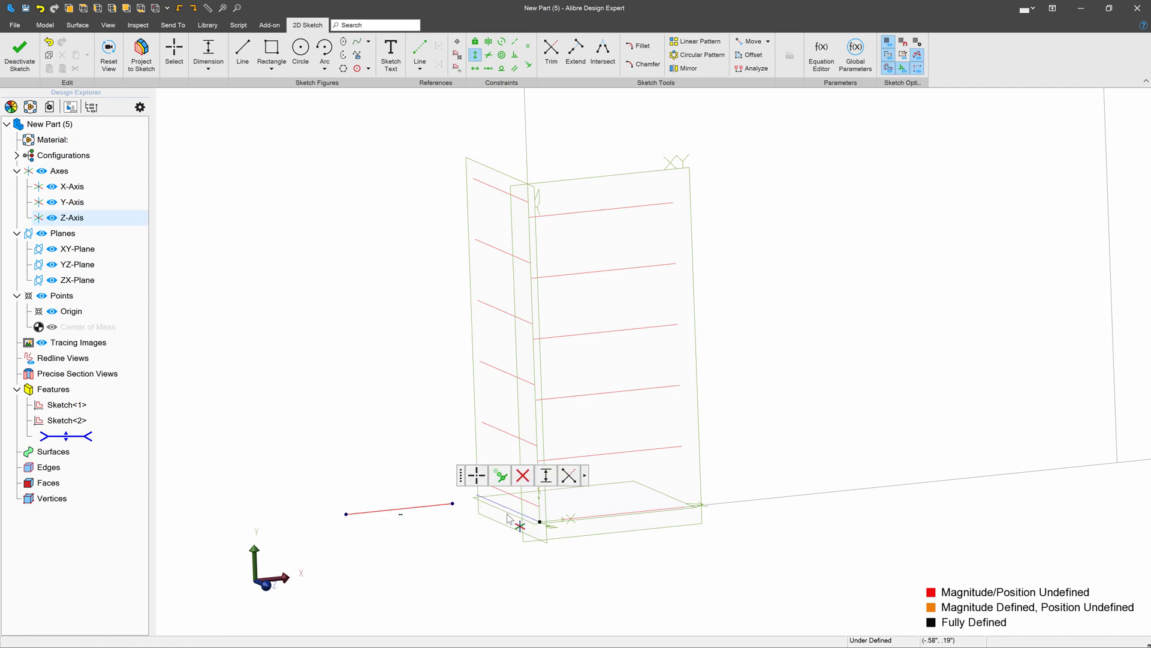
left_click(541, 519)
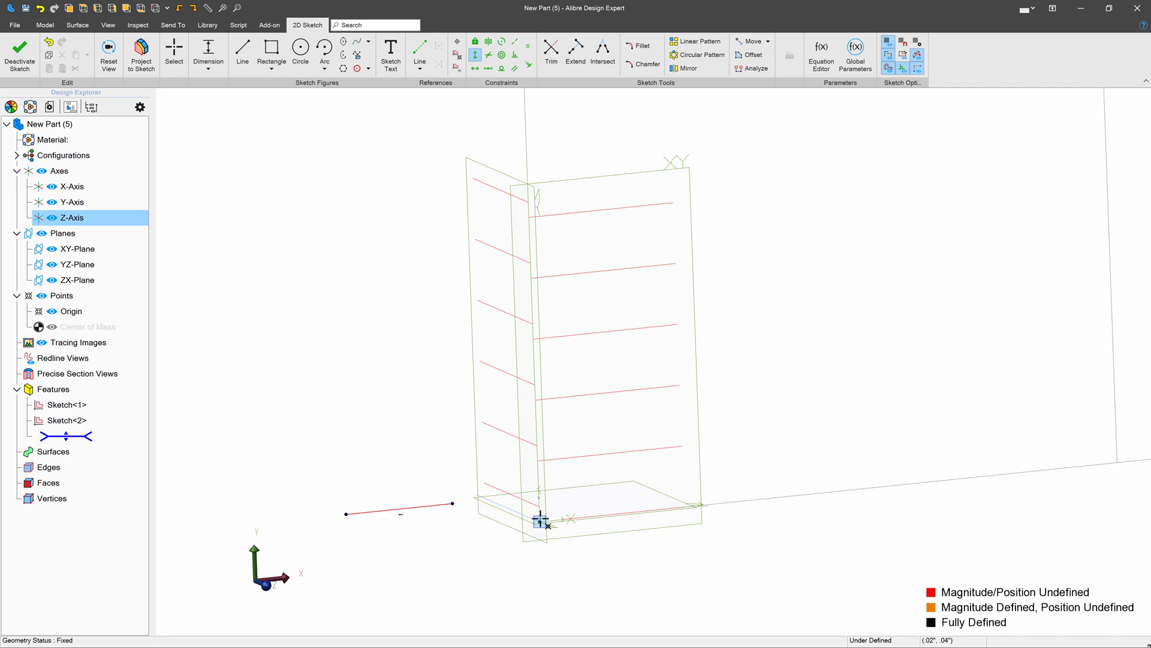
left_click(211, 61)
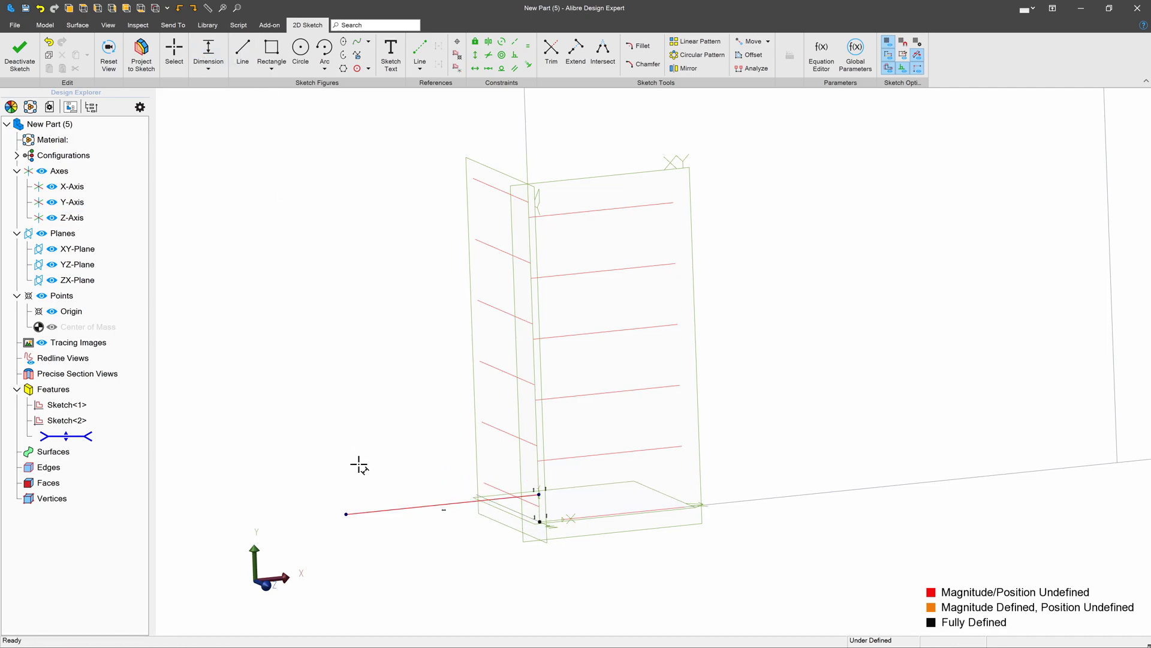
left_click(411, 509)
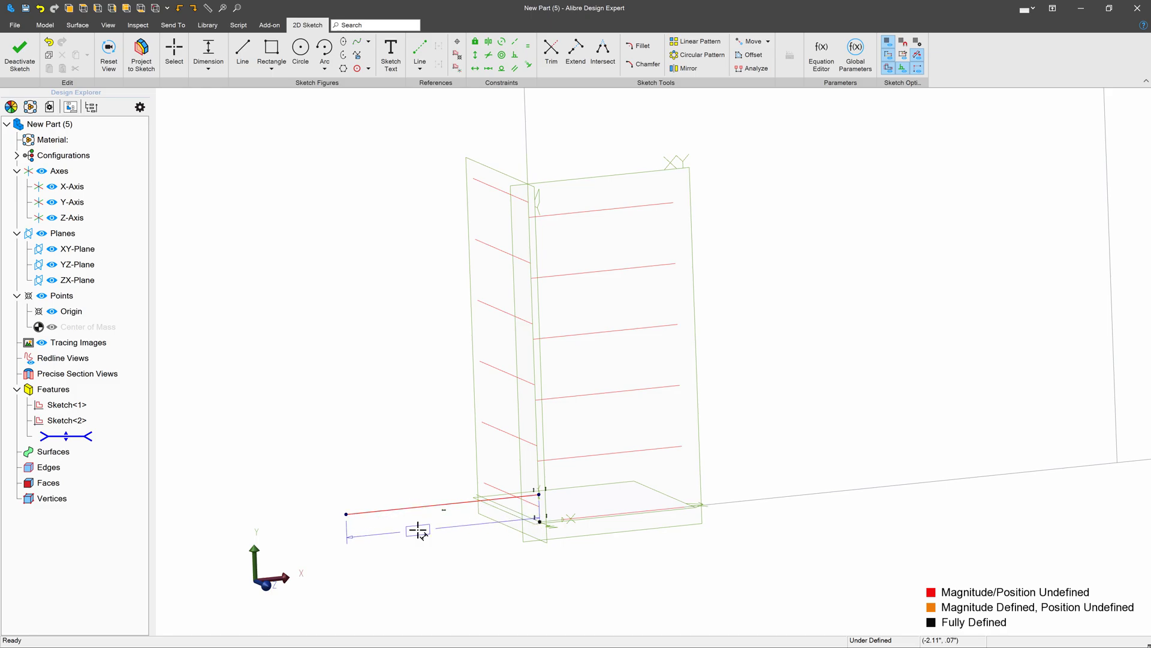
left_click(418, 530)
type("2.5")
key("Return")
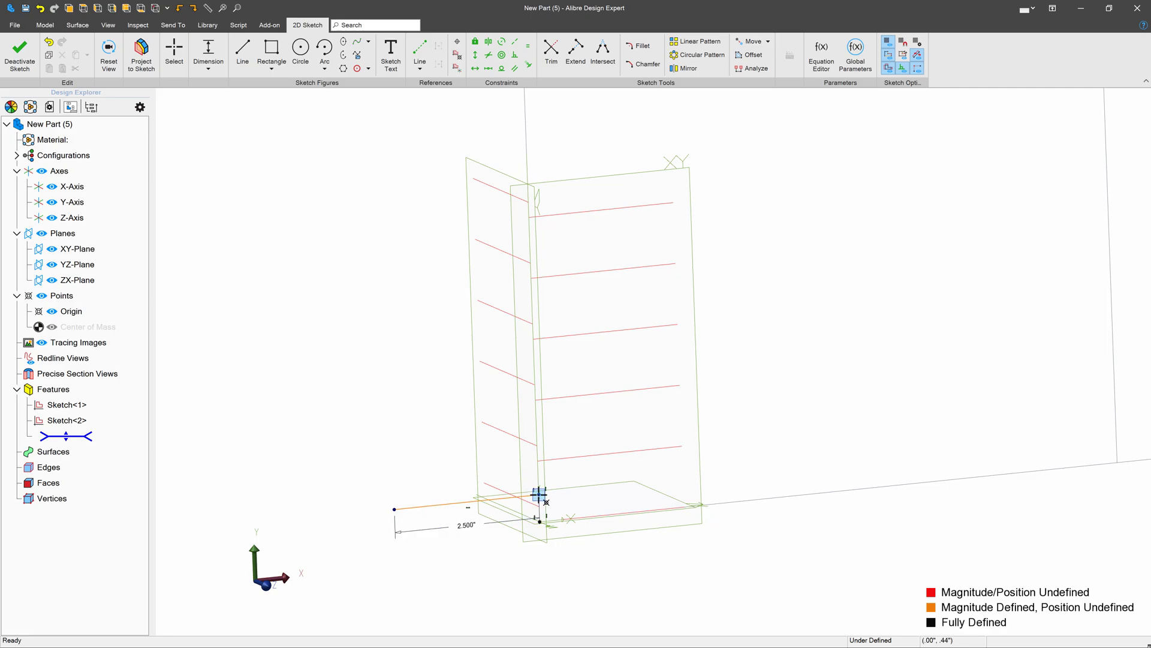
left_click(539, 521)
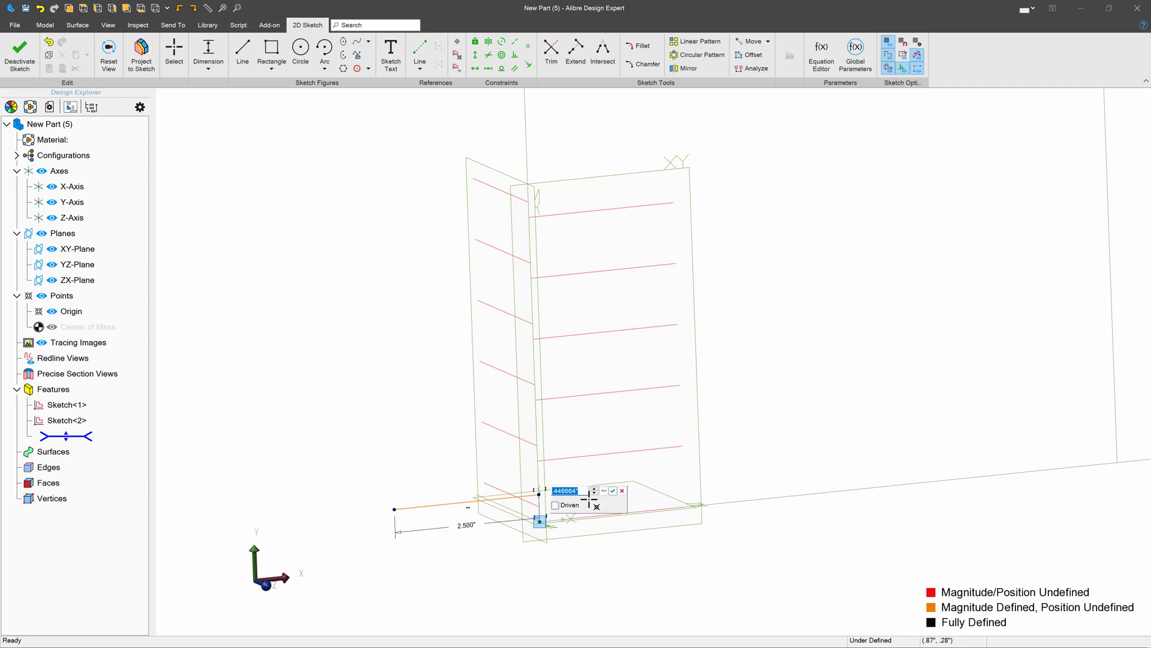
type(".5")
key("Return")
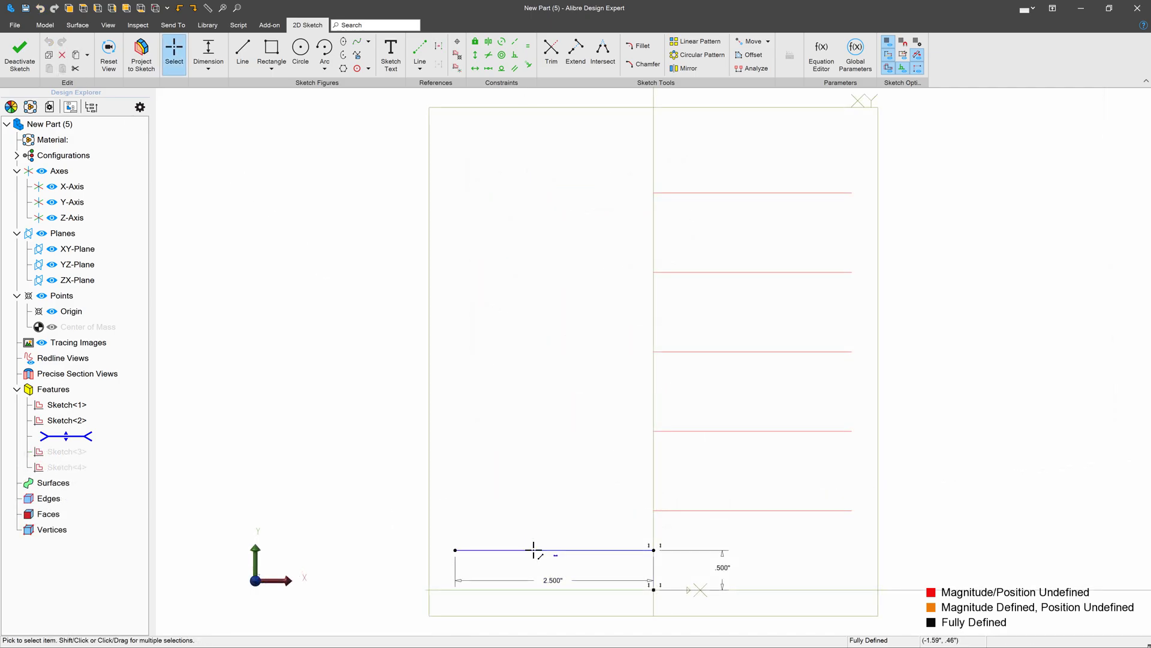
left_click(533, 549)
- Linear-repeat the XY-Plane line into 6 copies along the Y-Axis
left_click(685, 43)
left_click(593, 172)
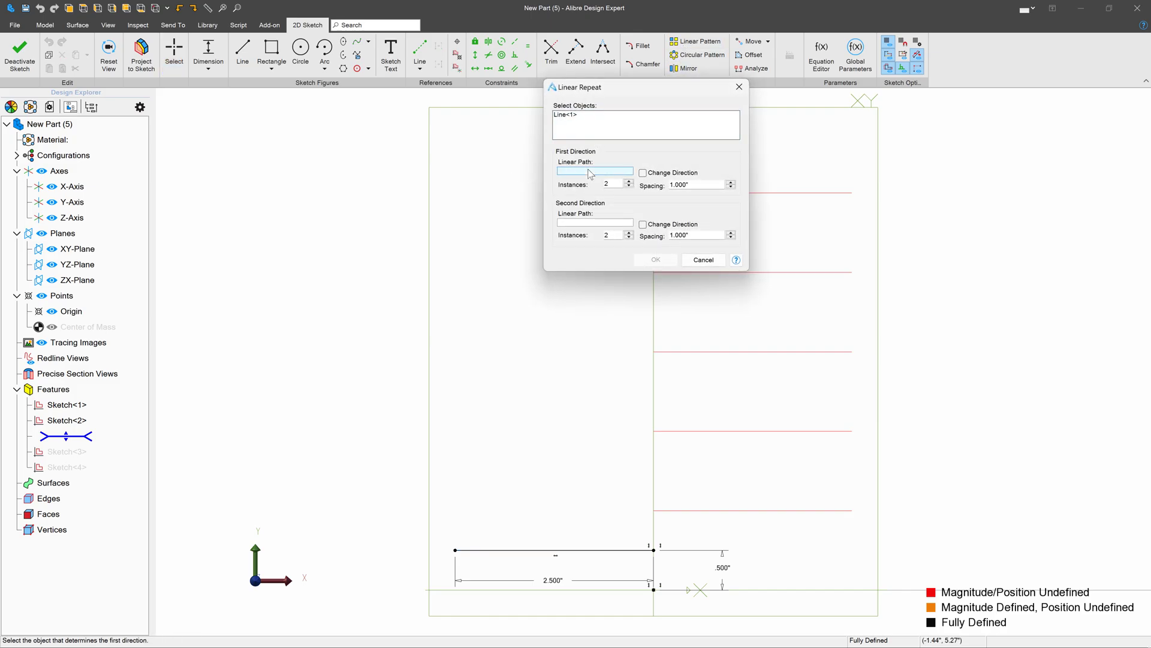
left_click(654, 457)
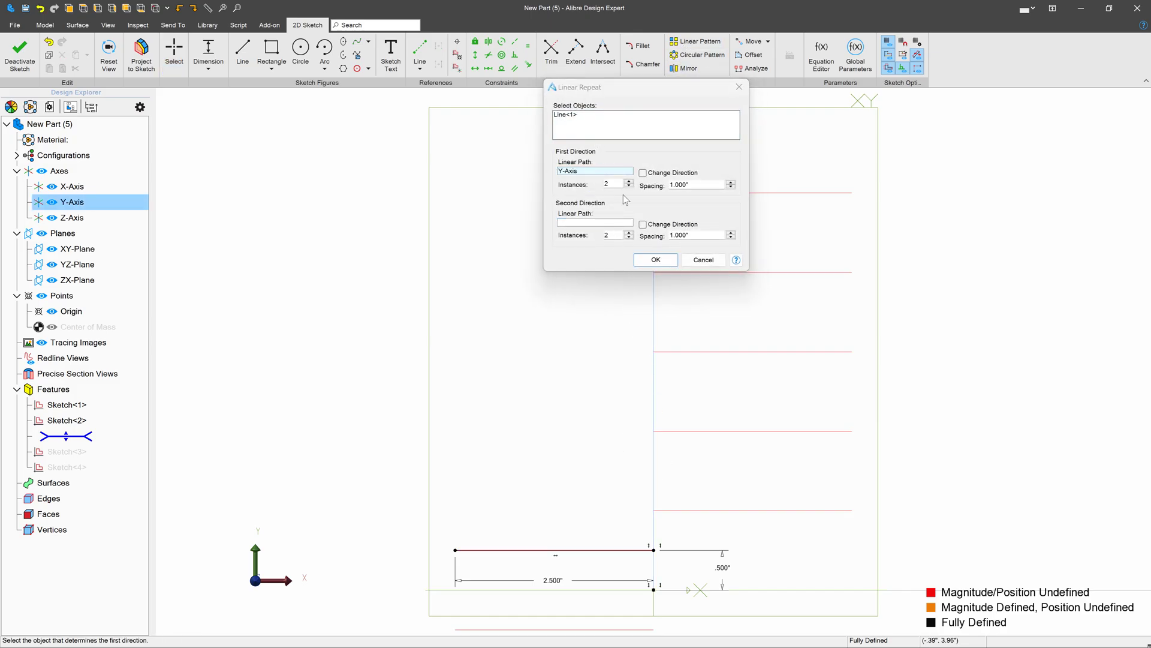
left_click(630, 187)
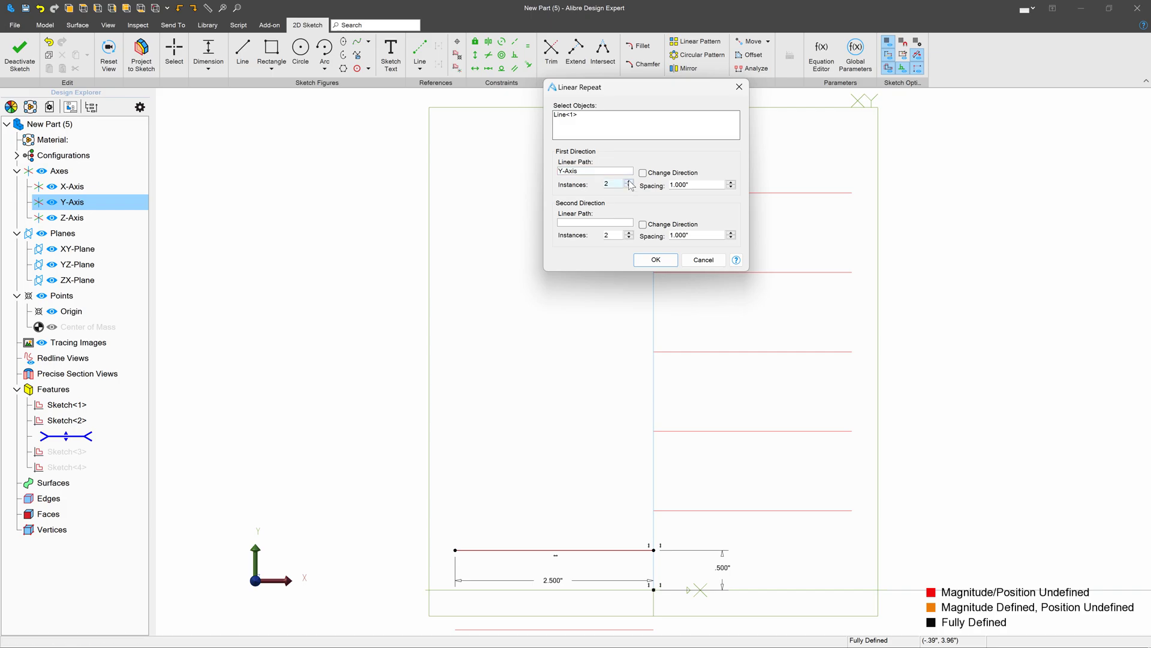
left_click(655, 259)
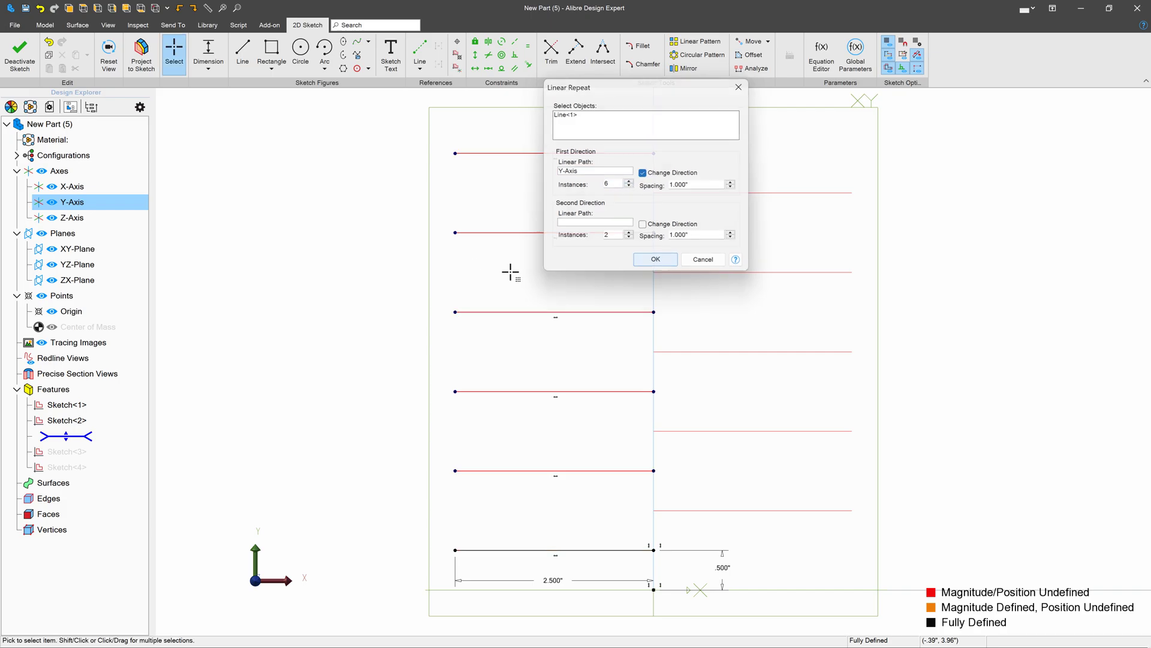
scroll(463, 264, "down", 3)
- Close Sketch<3> and select the YZ-Plane for the next sketch
left_click(19, 55)
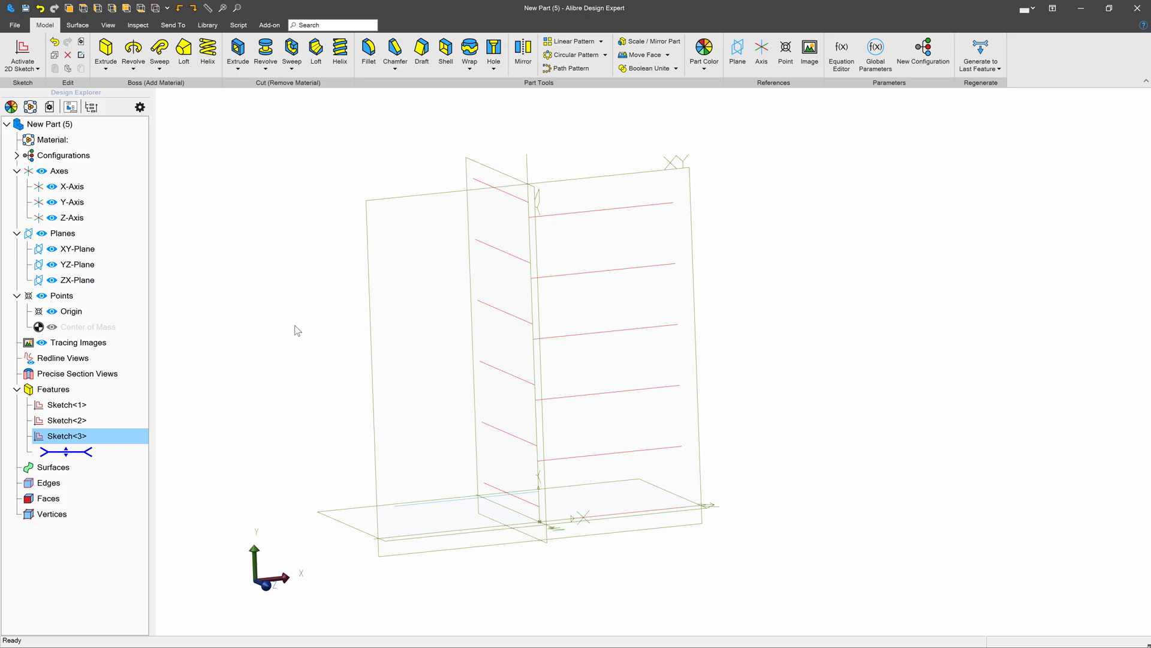
scroll(296, 329, "down", 2)
middle_click_drag(489, 443, 467, 446)
right_click_drag(467, 448, 469, 452)
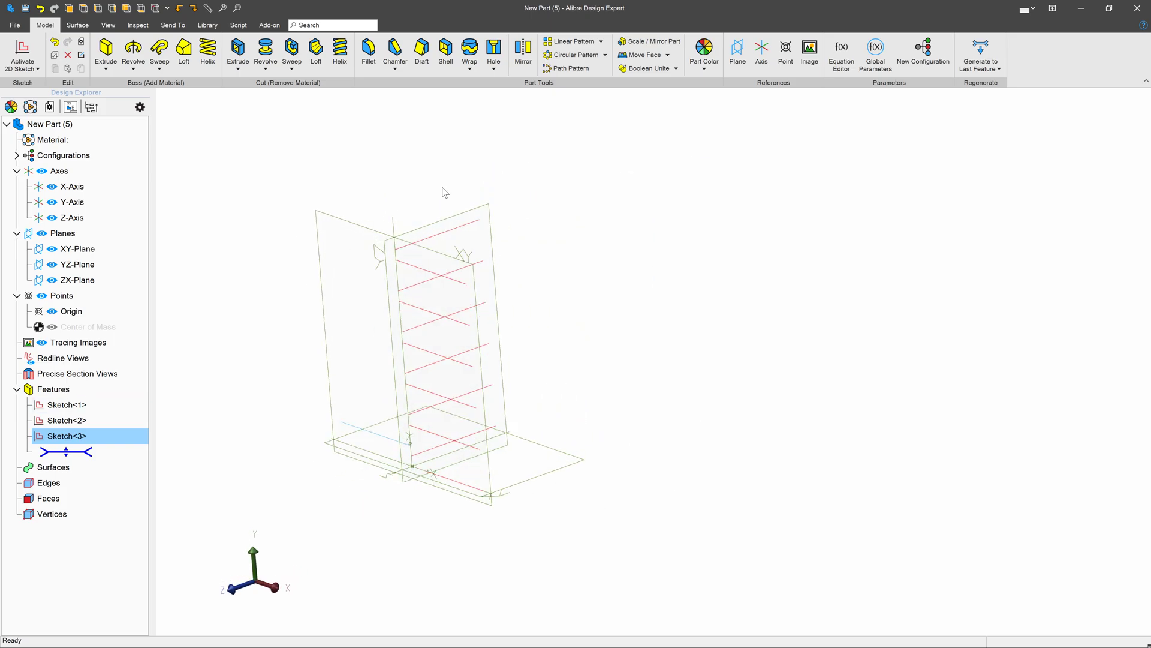
left_click(463, 228)
- Start a YZ-Plane sketch with a horizontal line whose right endpoint is aligned vertically above the origin
left_click(22, 54)
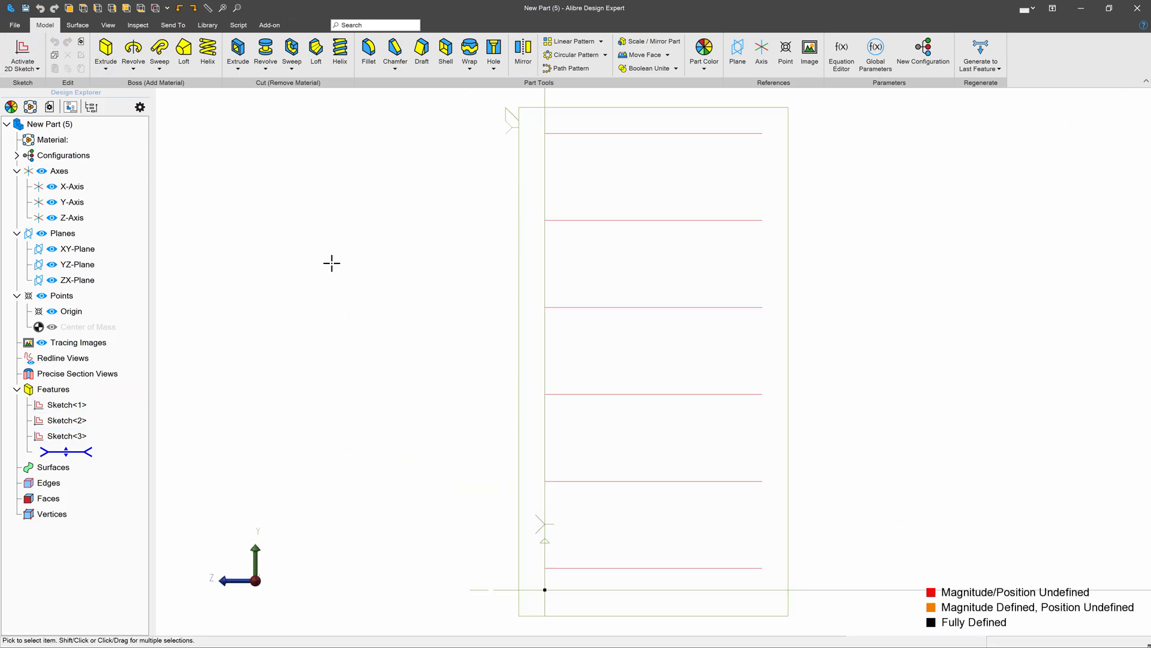
left_click(242, 51)
left_click(534, 431)
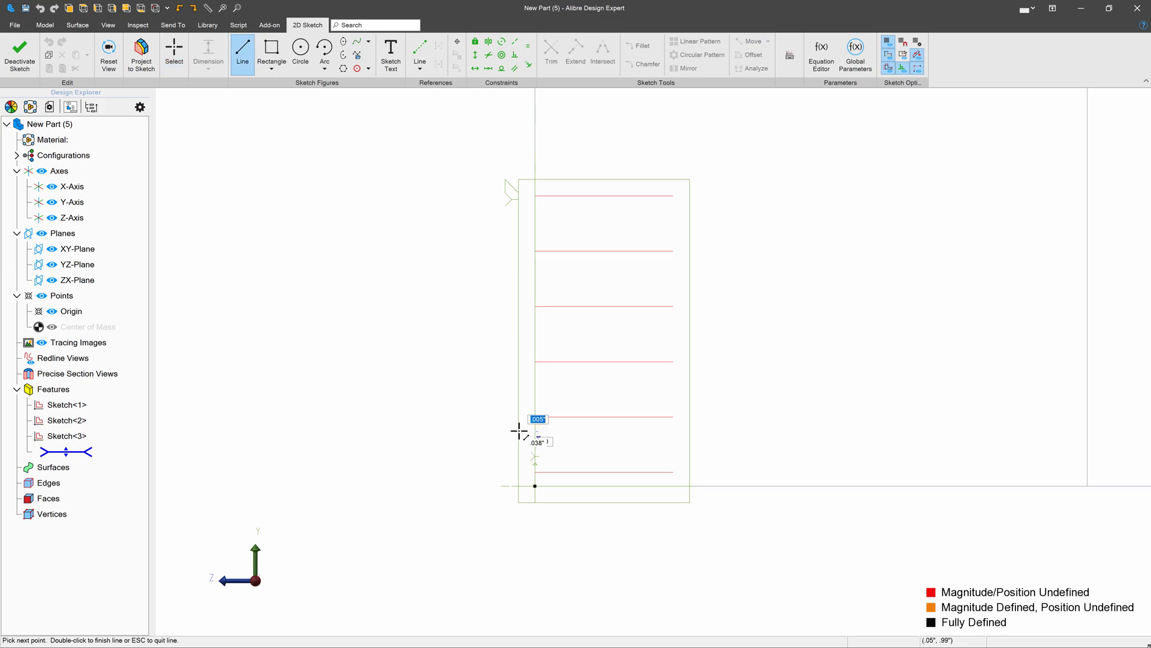
double_click(395, 431)
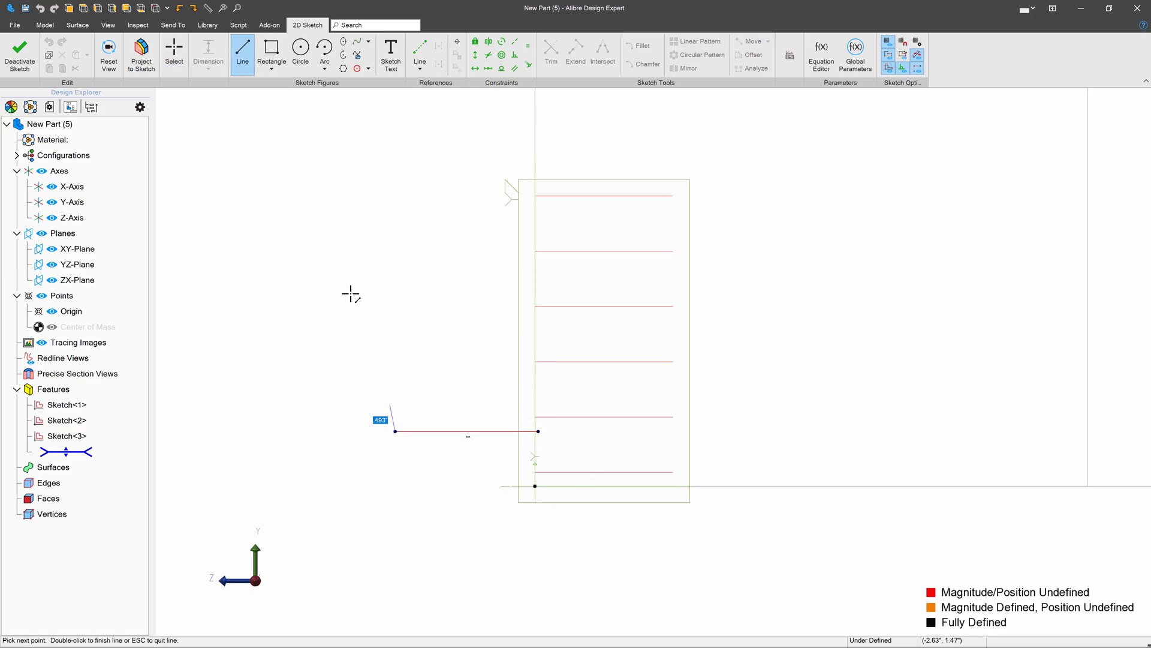
key("Escape")
left_click(478, 56)
left_click(538, 432)
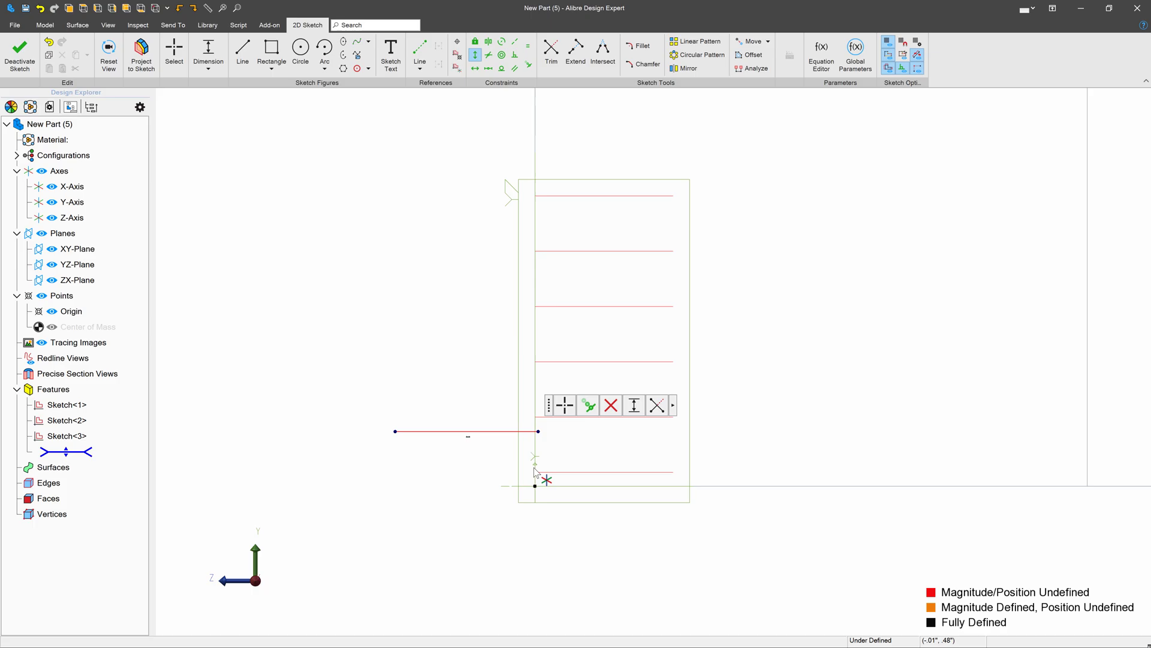
left_click(535, 486)
key("Escape")
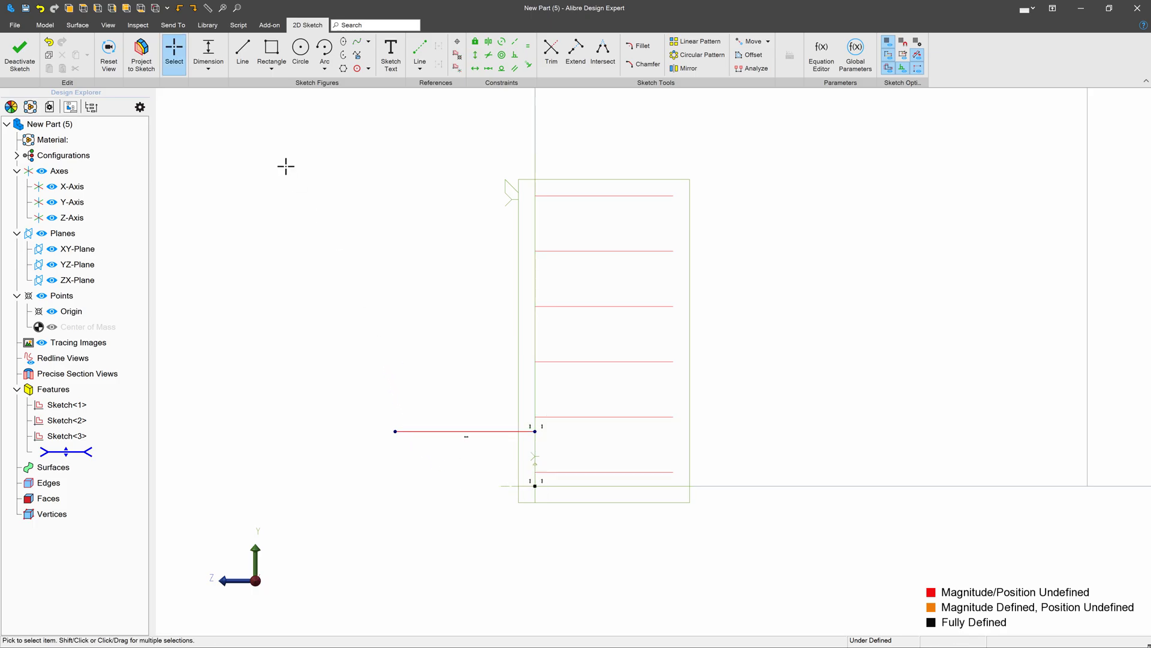
- Dimension the line 2.5" long and .75" above the origin
left_click(216, 53)
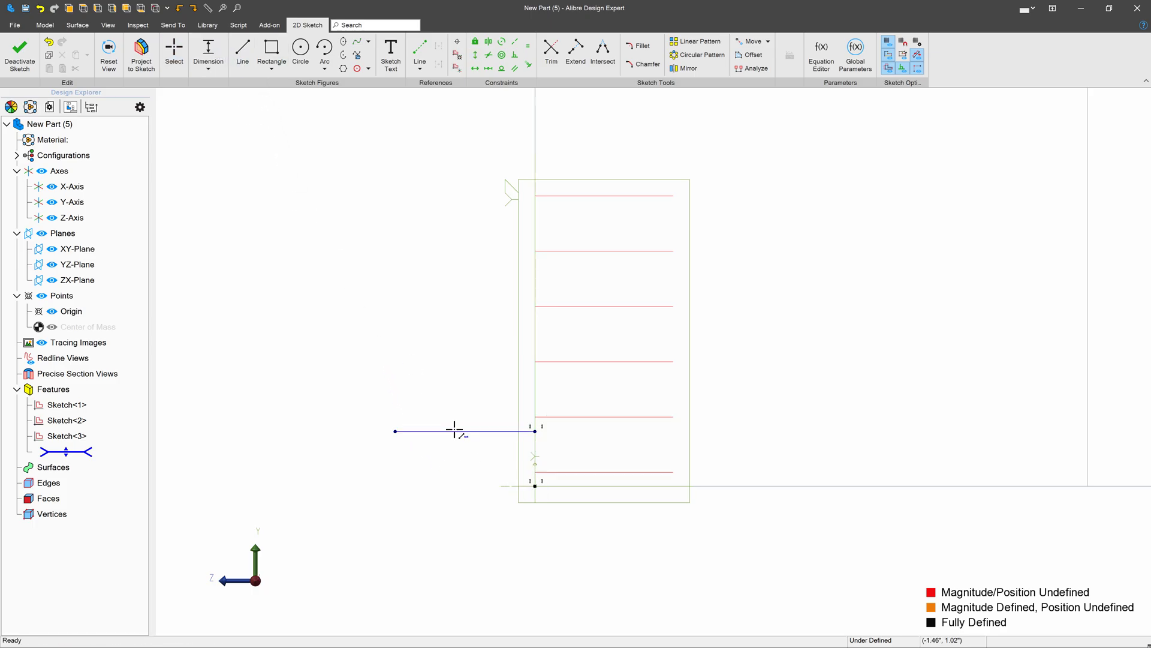
left_click(455, 431)
left_click(453, 399)
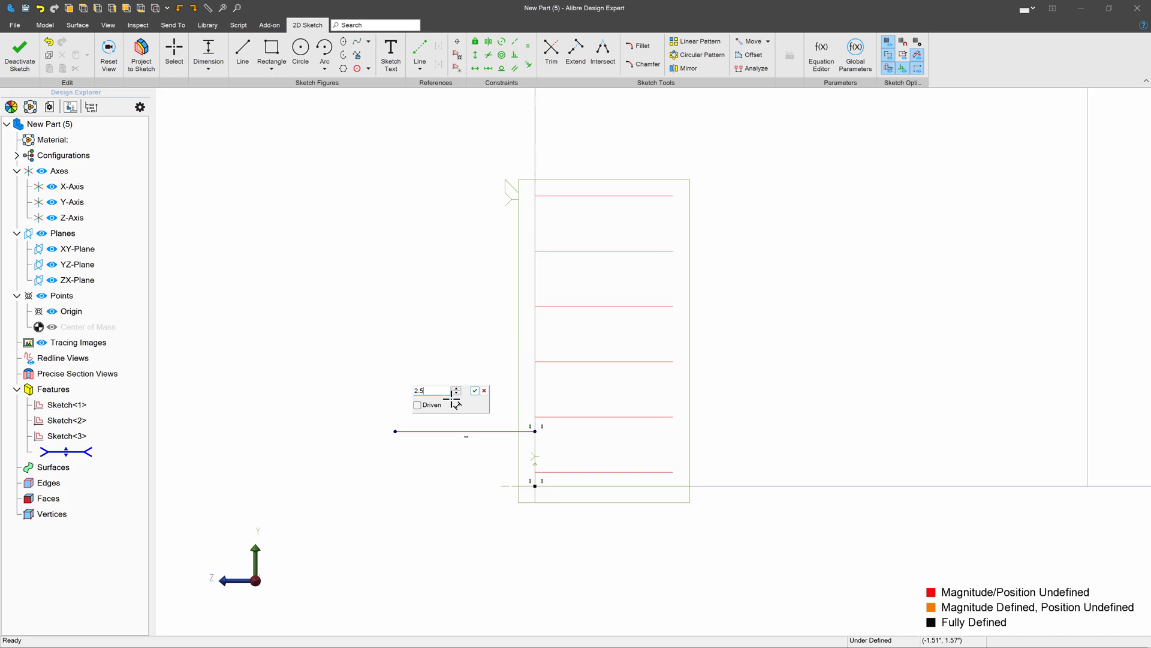
type("2.5")
key("Return")
left_click(534, 430)
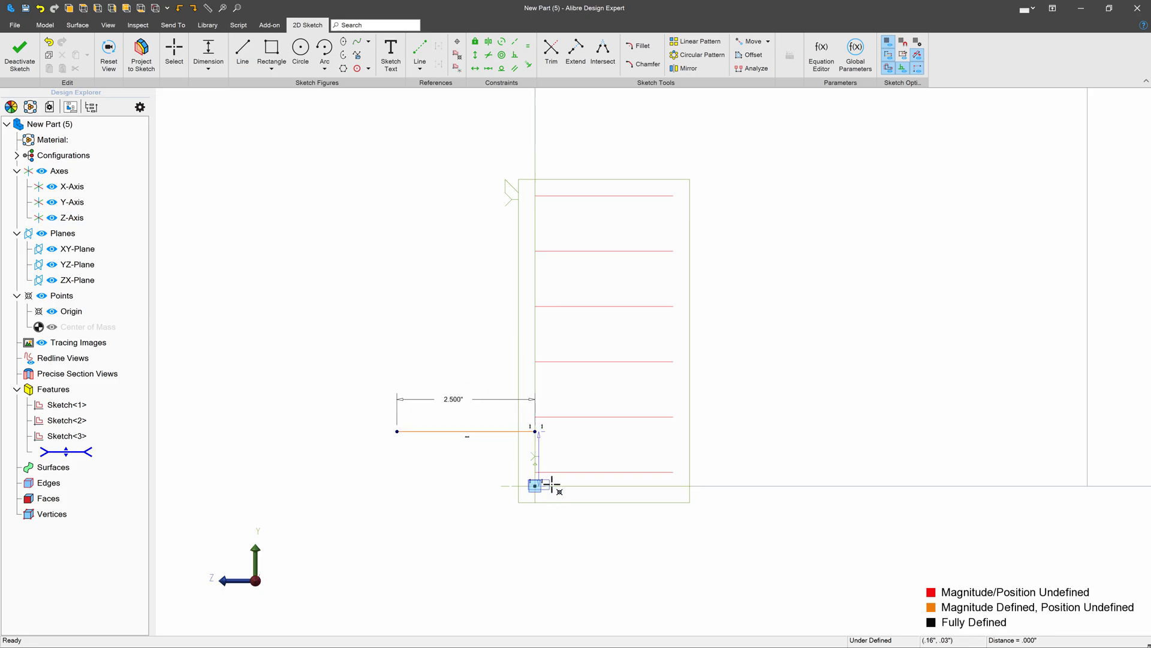
left_click(535, 486)
left_click(759, 479)
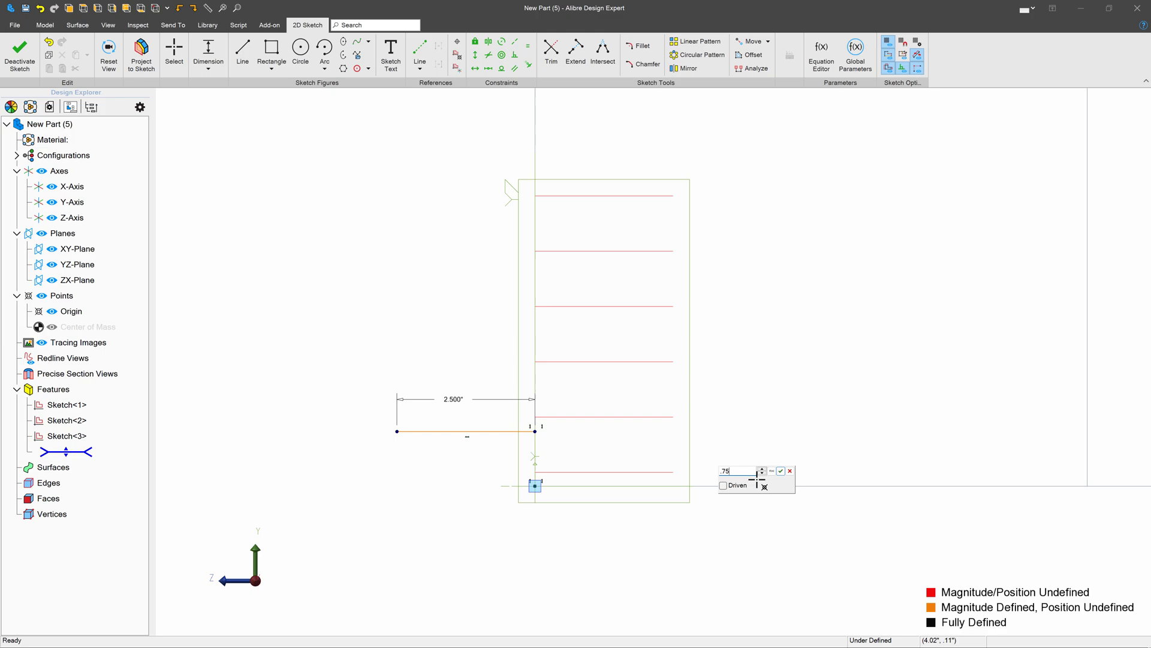
type(".75")
key("Return")
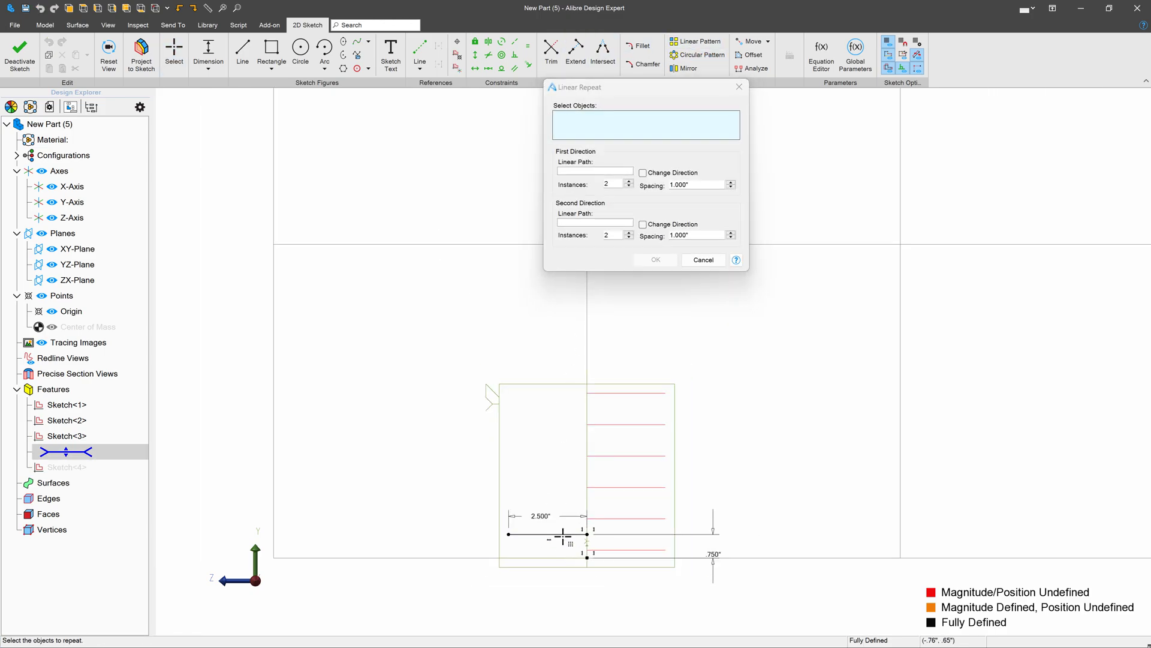
- Repeat Sketch<4>'s line 6 times 1.000" apart along the reversed Y-Axis, then close the sketch
left_click(587, 171)
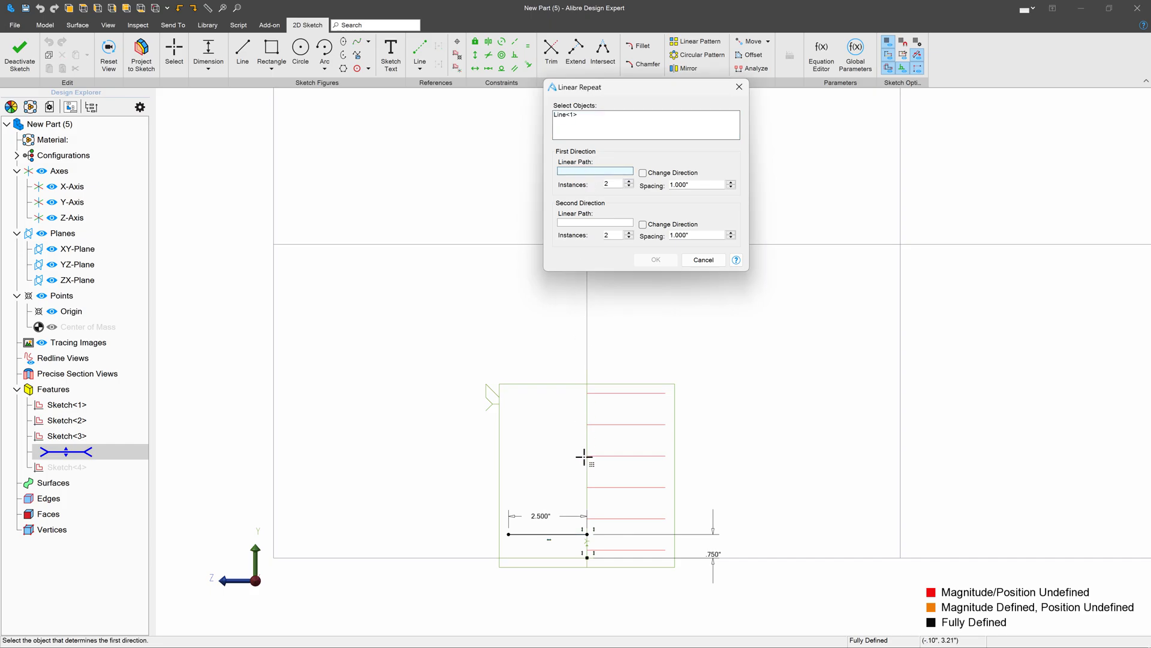
left_click(588, 476)
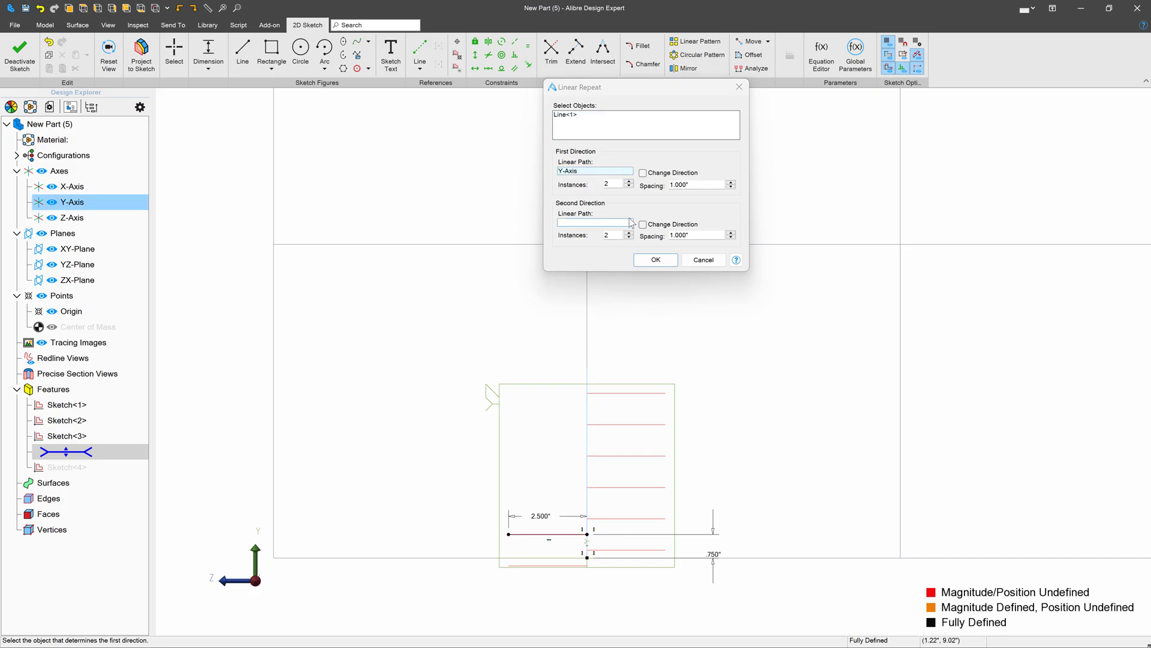
left_click(618, 186)
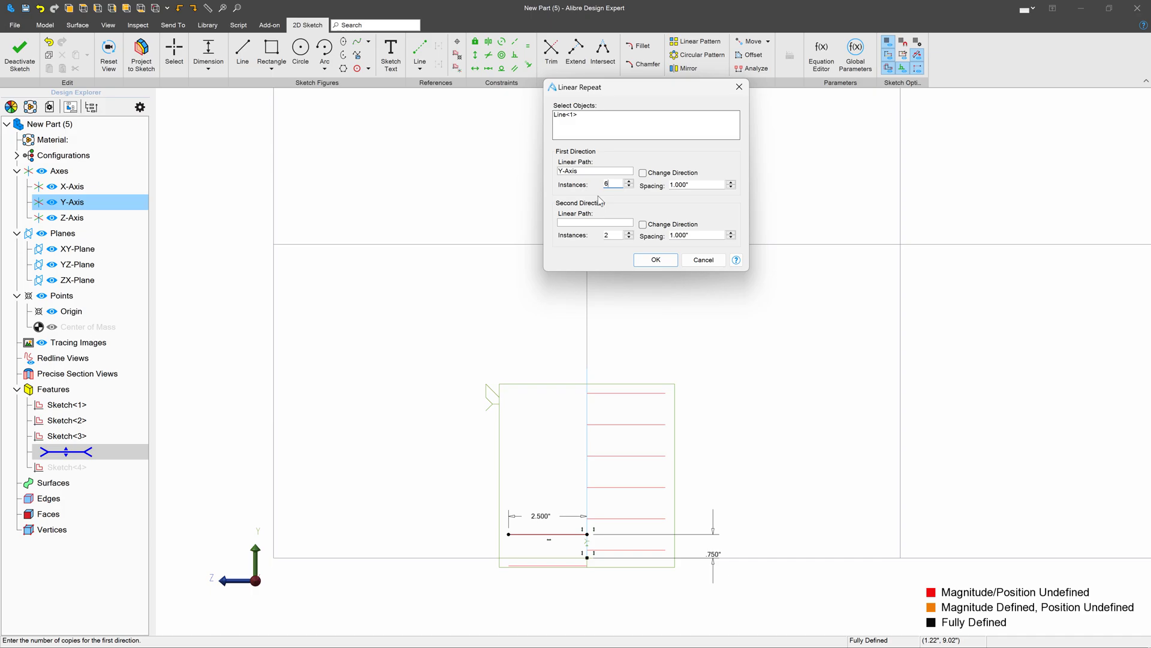
left_click(645, 174)
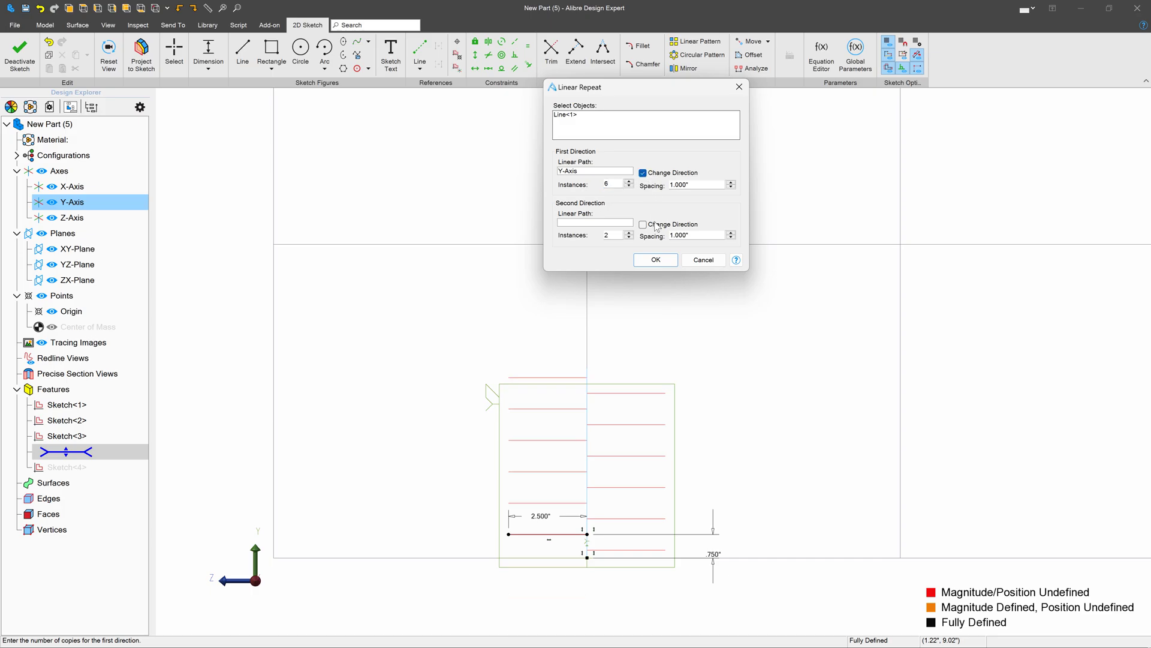
left_click(656, 259)
left_click(20, 54)
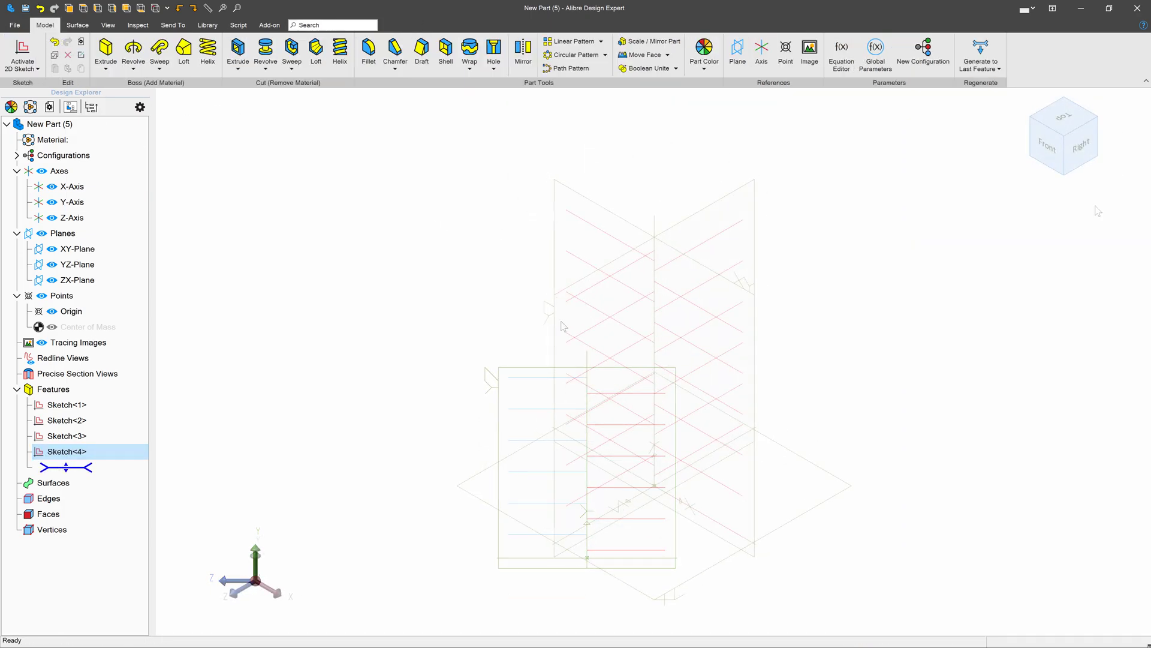
mouse_move(828, 369)
middle_mouse_down()
mouse_move(838, 362)
mouse_move(829, 368)
middle_mouse_up()
- Activate a 3D sketch and orbit the view to see the four patterned line sketches
left_click(24, 68)
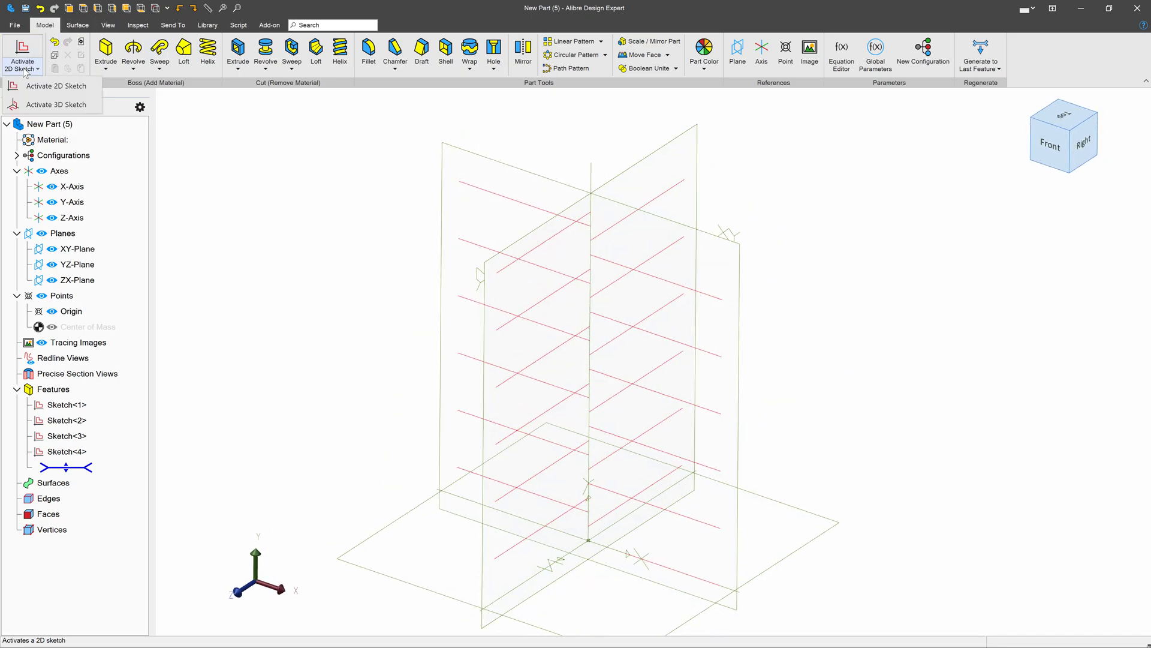
left_click(27, 102)
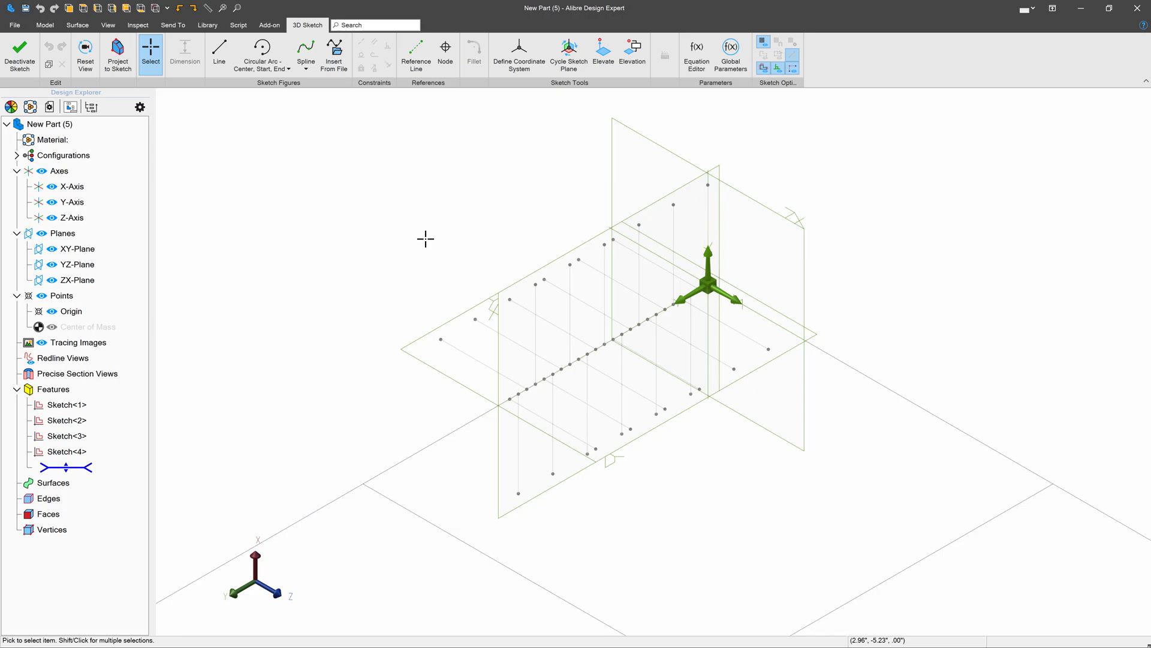
mouse_move(550, 266)
middle_mouse_down()
mouse_move(545, 286)
mouse_move(560, 276)
mouse_move(570, 289)
mouse_move(553, 303)
mouse_move(545, 285)
mouse_move(560, 278)
middle_mouse_up()
scroll(673, 201, "down", 2)
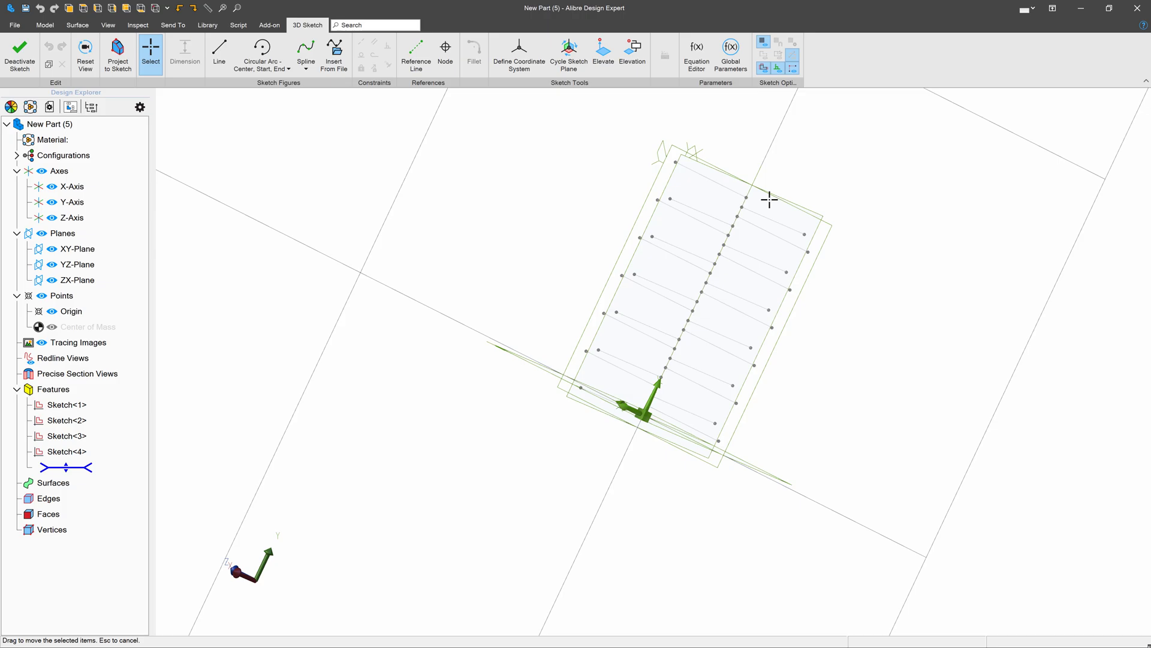
scroll(658, 404, "up", 3)
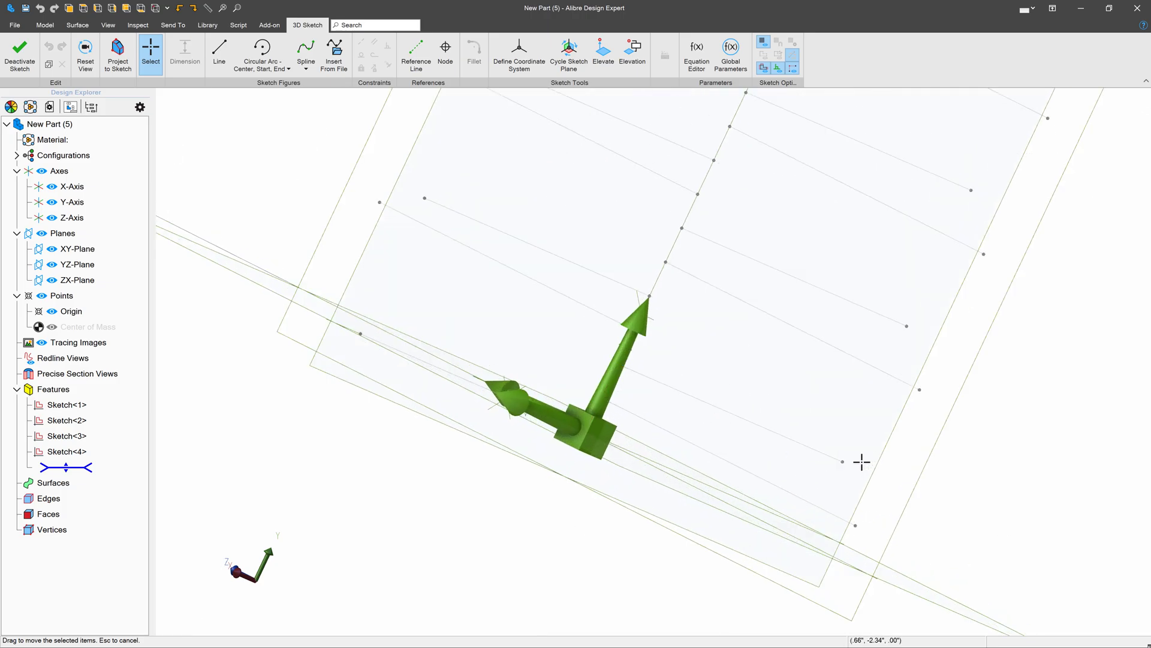
middle_click_drag(501, 346, 519, 361)
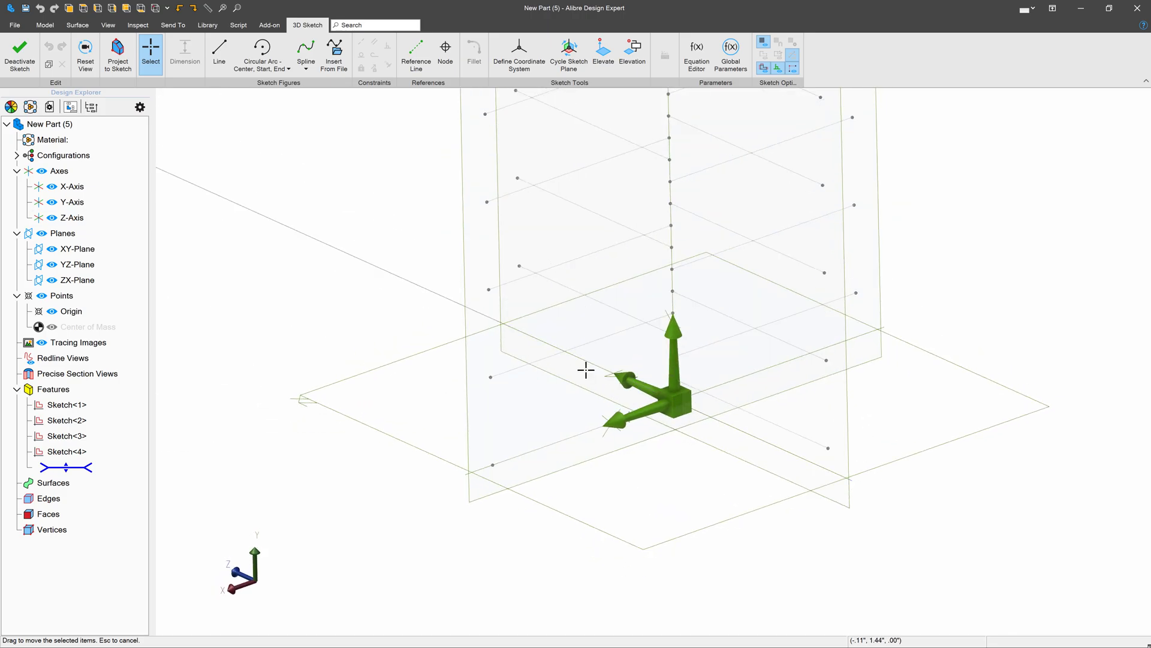
- Define the 3D sketch coordinate system: XY-Plane, X-vector Sketch<3> Line<1>, origin at its Point<1>
left_click(520, 54)
scroll(362, 422, "down", 5)
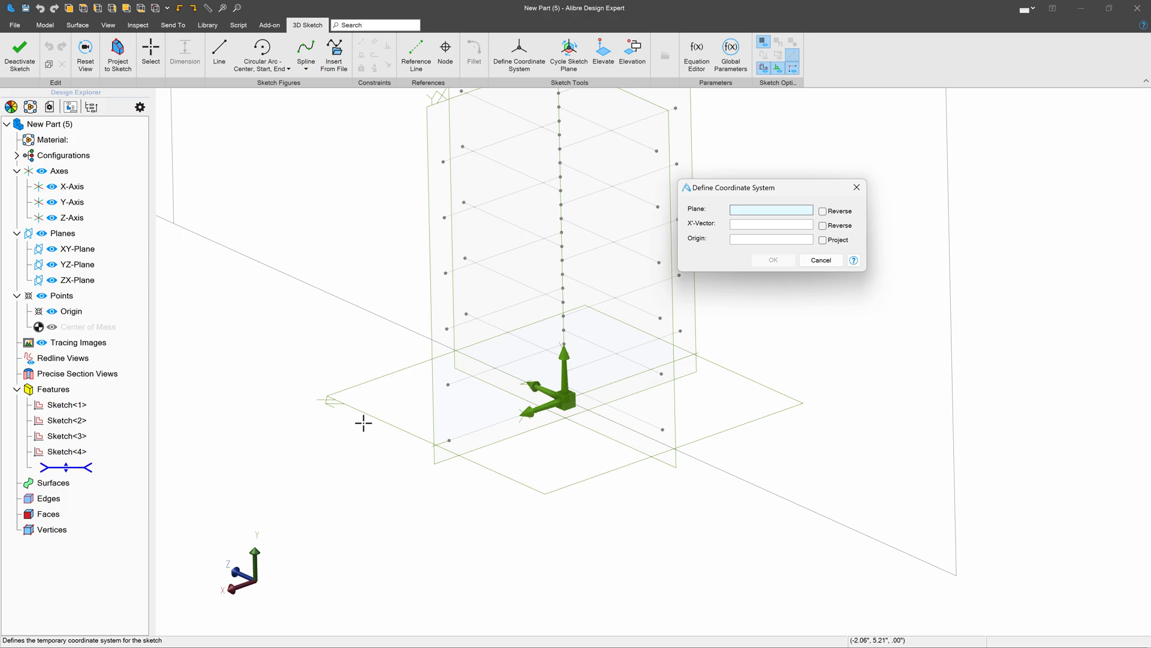
scroll(495, 273, "up", 5)
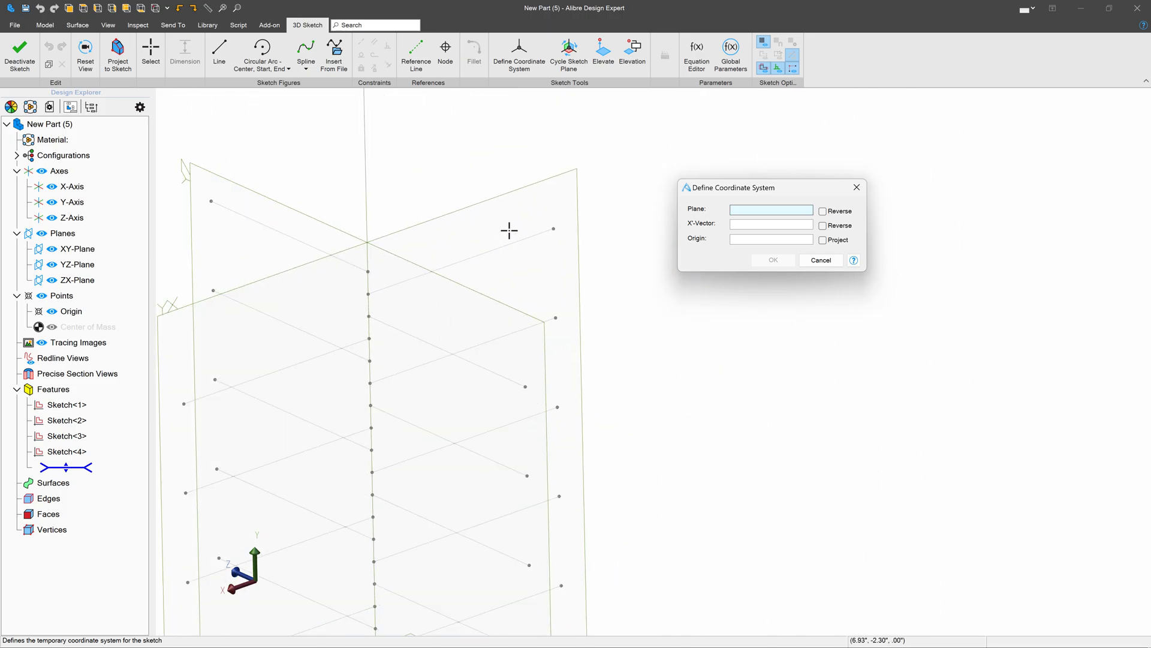
left_click(501, 193)
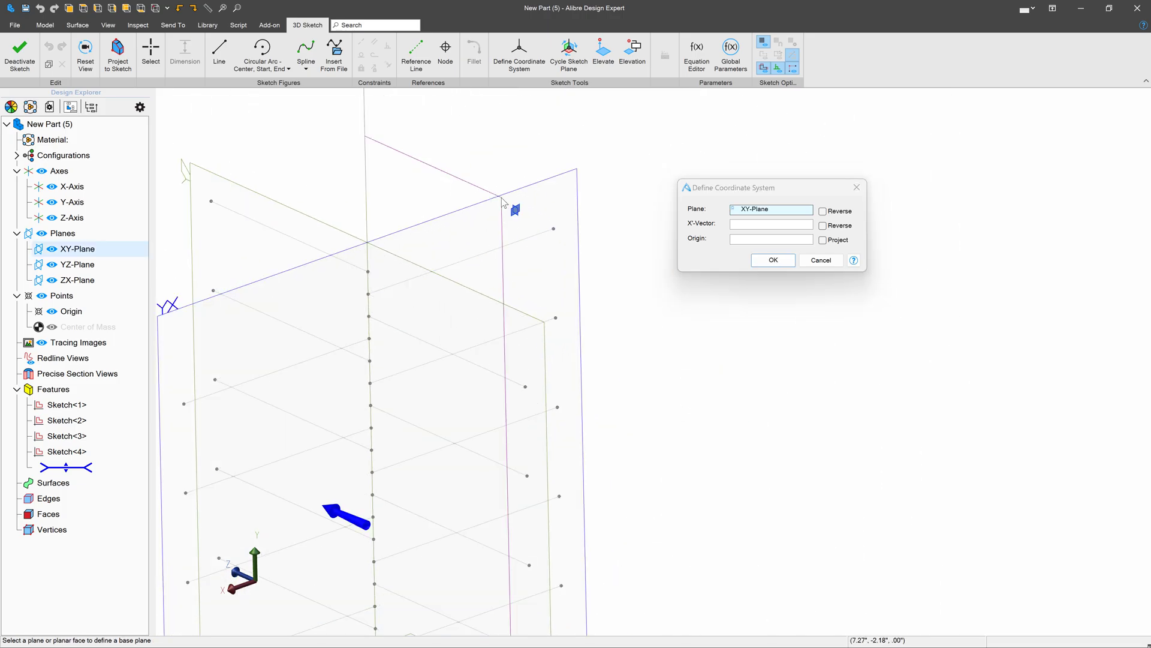
left_click(486, 255)
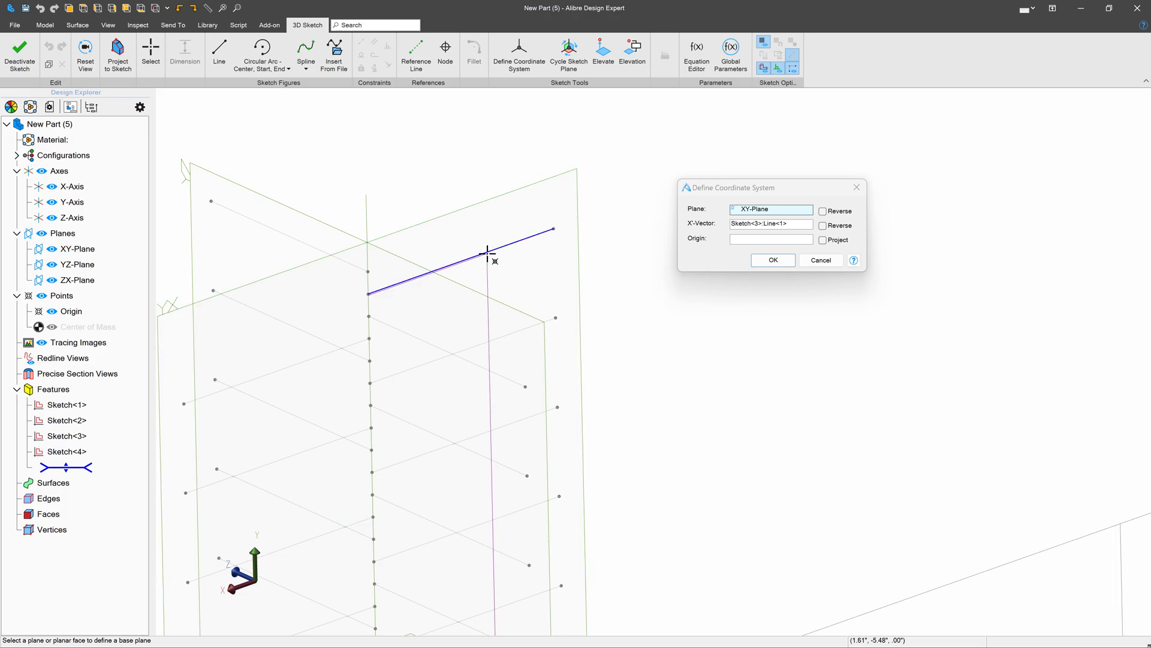
left_click(744, 242)
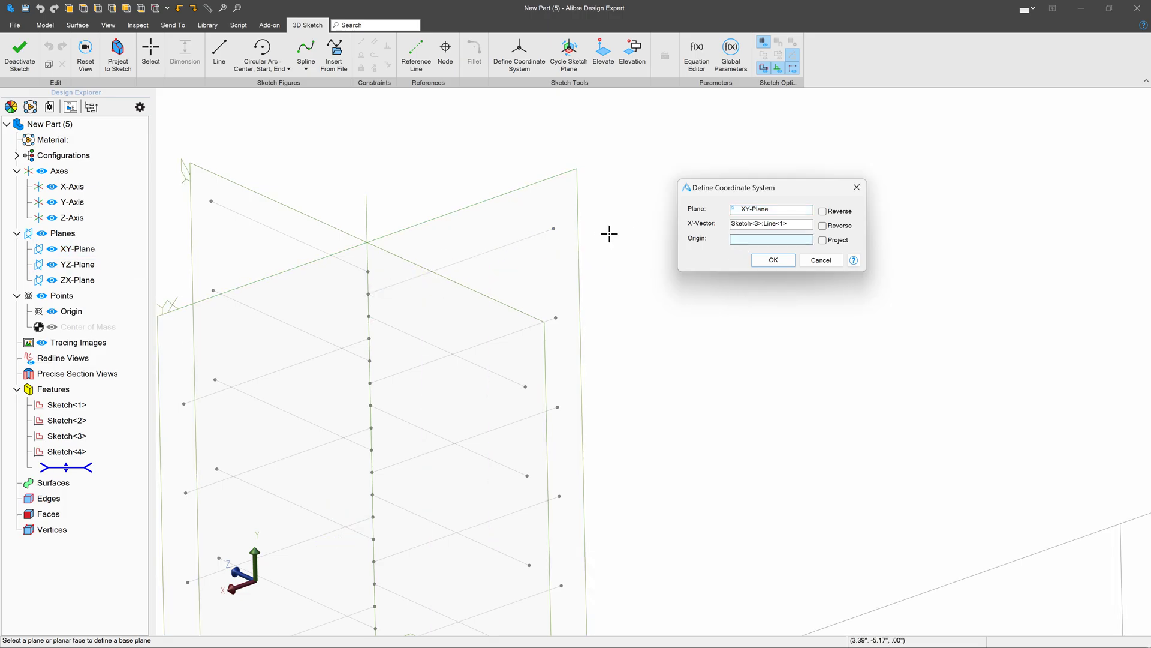
left_click(555, 229)
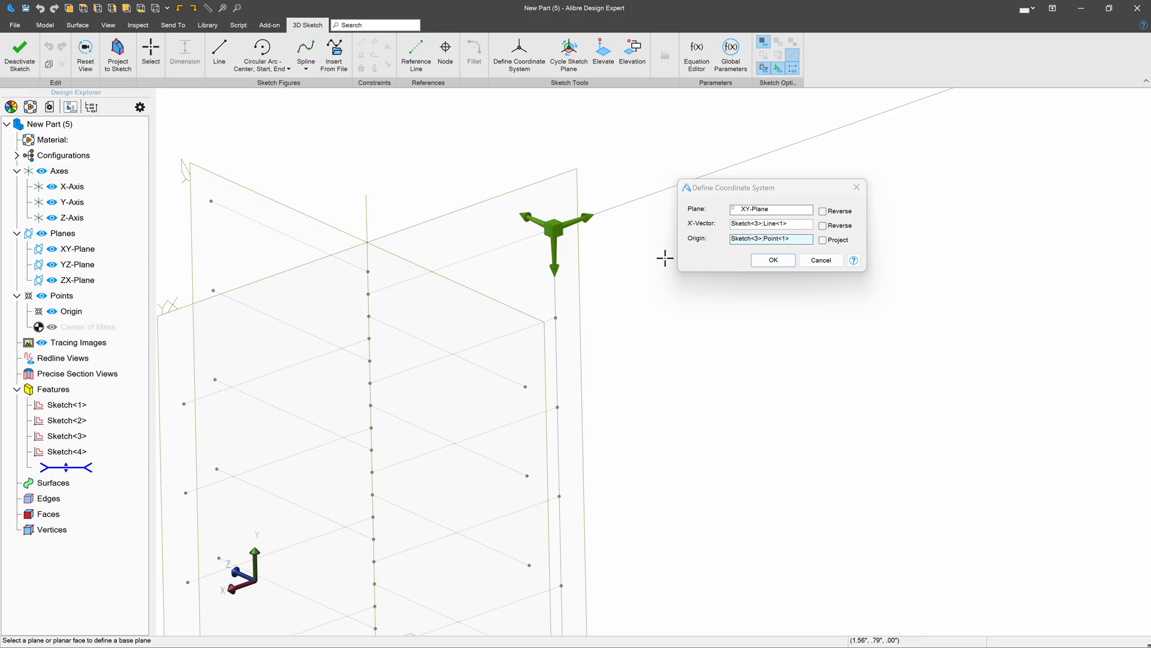
left_click(774, 260)
- Orbit and zoom the view to check the new coordinate system against the sketch planes
scroll(647, 280, "down", 5)
scroll(632, 281, "up", 5)
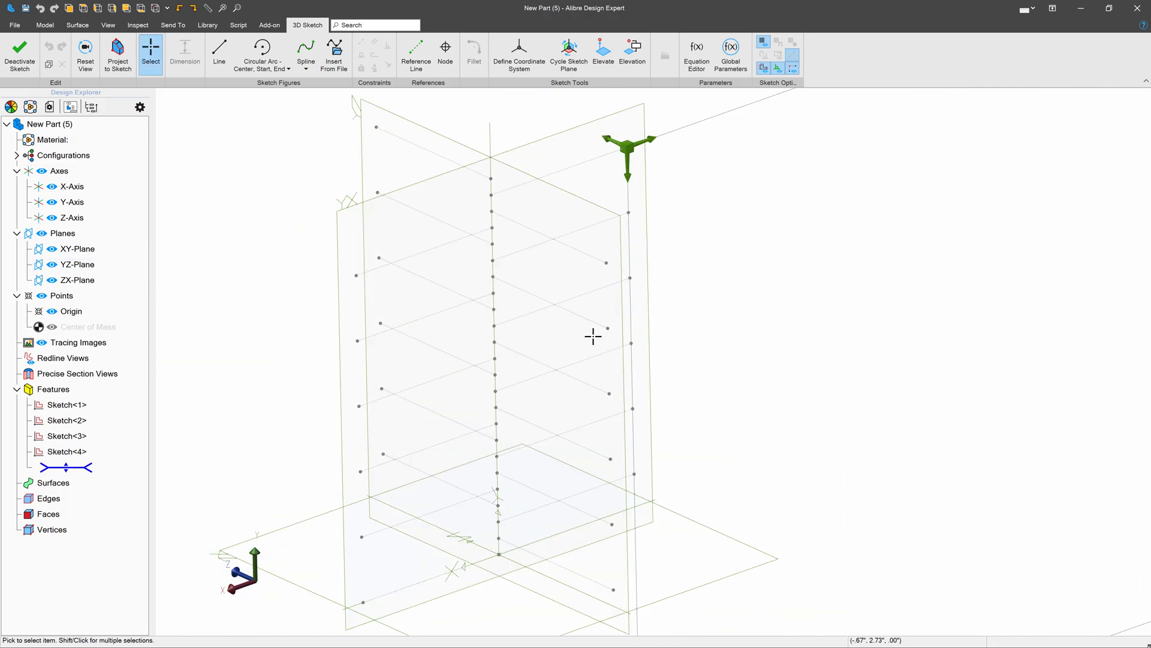
middle_click_drag(594, 334, 574, 340)
mouse_move(575, 340)
middle_mouse_down()
mouse_move(599, 339)
mouse_move(516, 342)
mouse_move(585, 305)
mouse_move(538, 254)
mouse_move(568, 298)
mouse_move(547, 303)
mouse_move(561, 300)
middle_mouse_up()
scroll(564, 425, "up", 10)
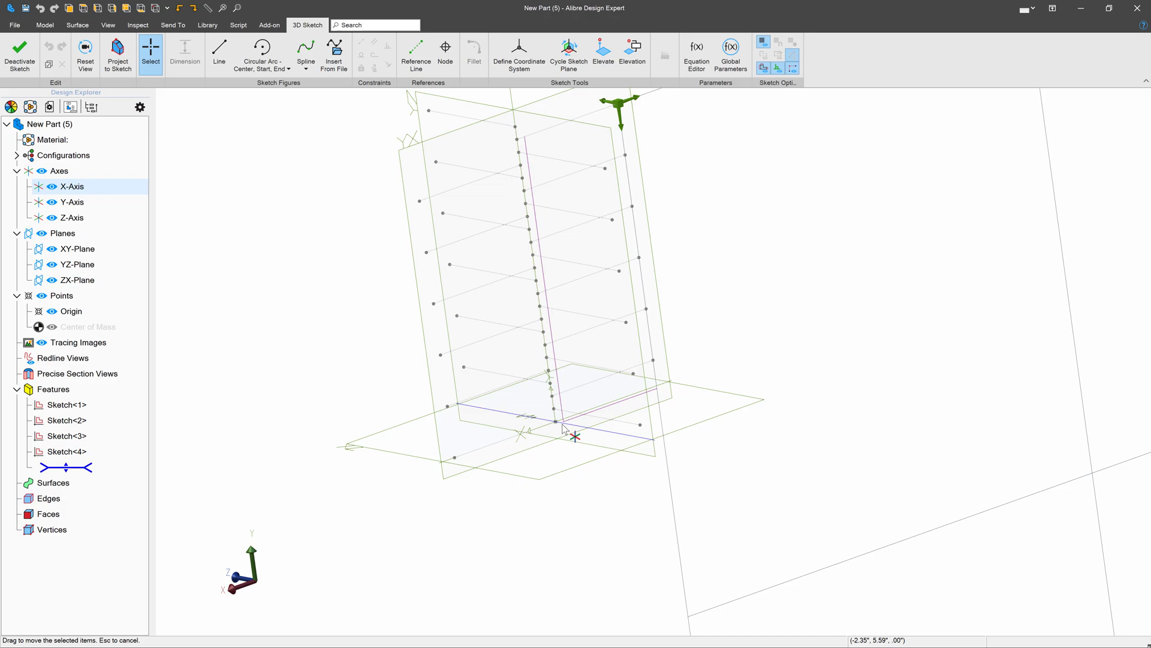
scroll(549, 420, "down", 1)
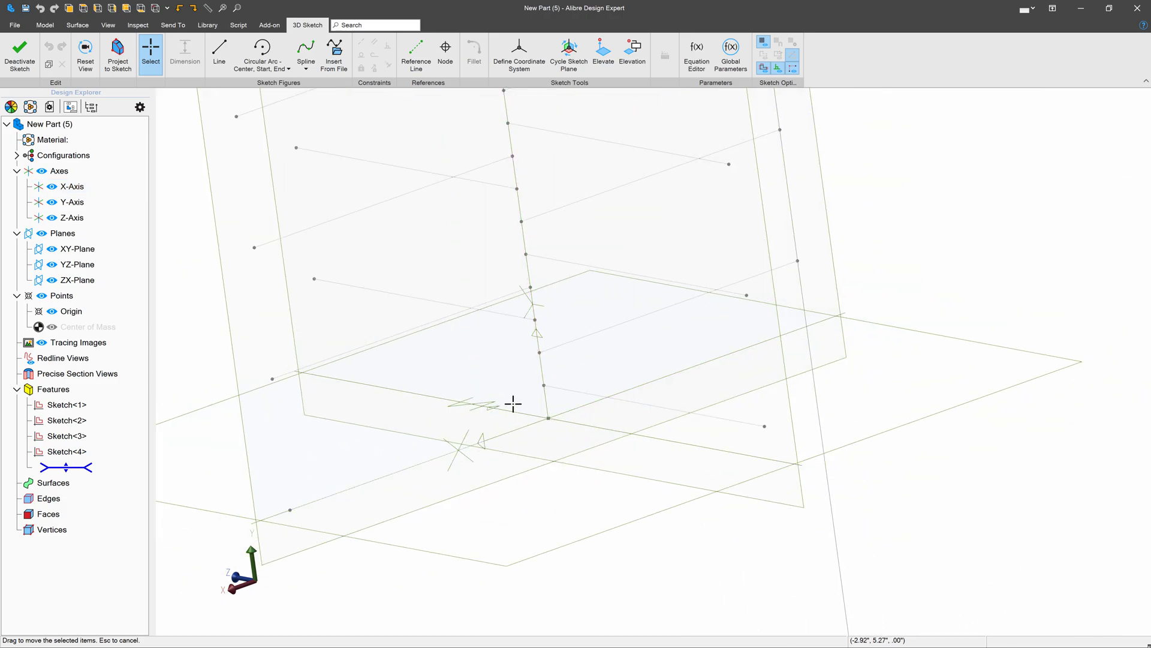
middle_click_drag(512, 403, 501, 396)
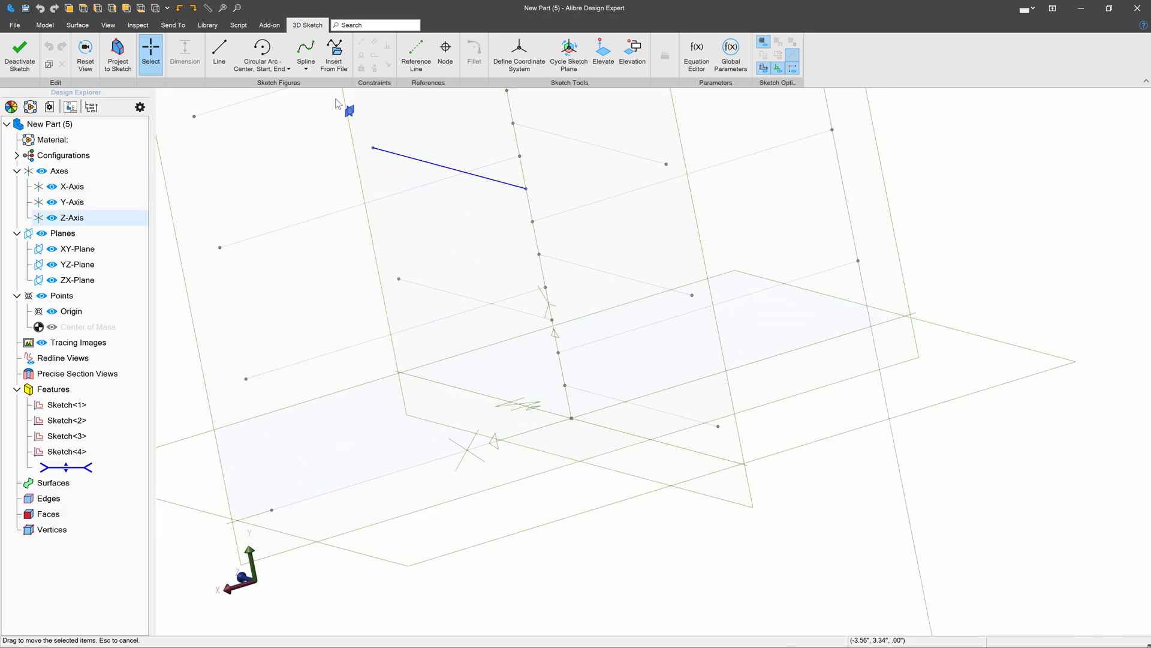
- Start a 3D spline at the lower-left reference point and run it through the lower helix points
left_click(306, 49)
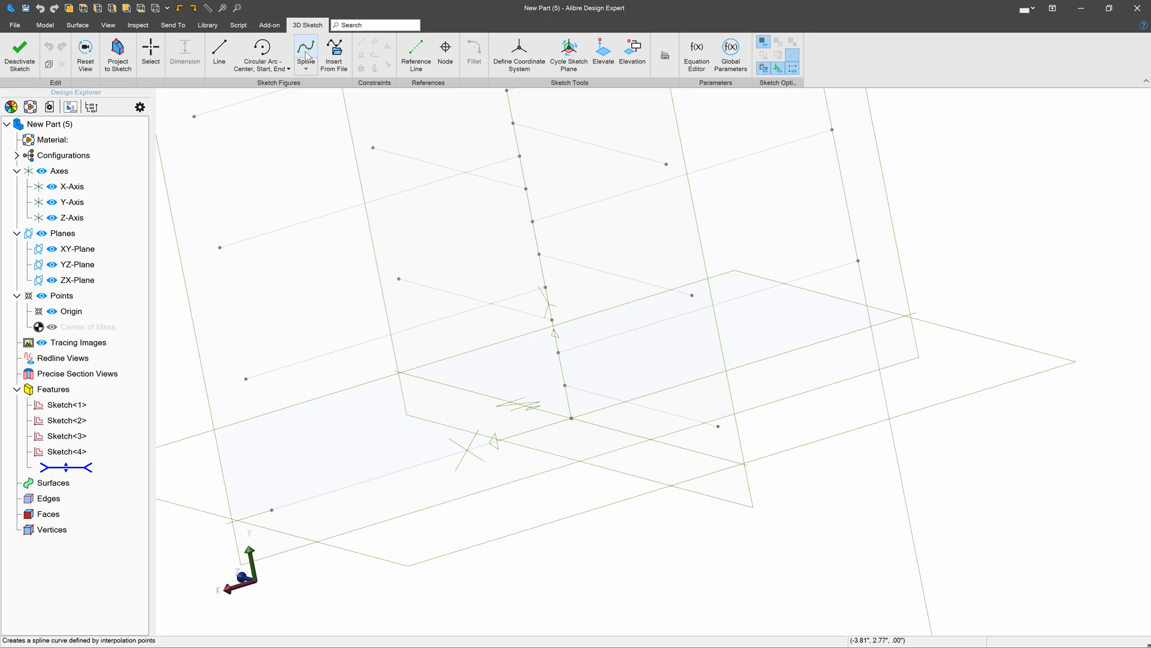
left_click(272, 509)
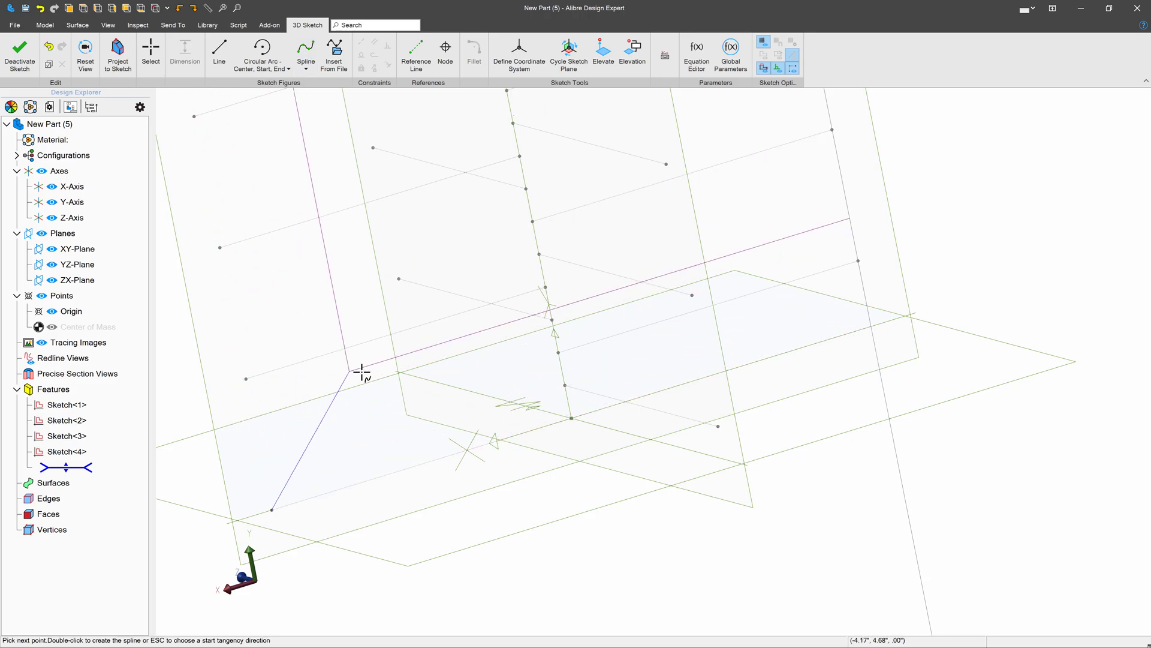
left_click(571, 418)
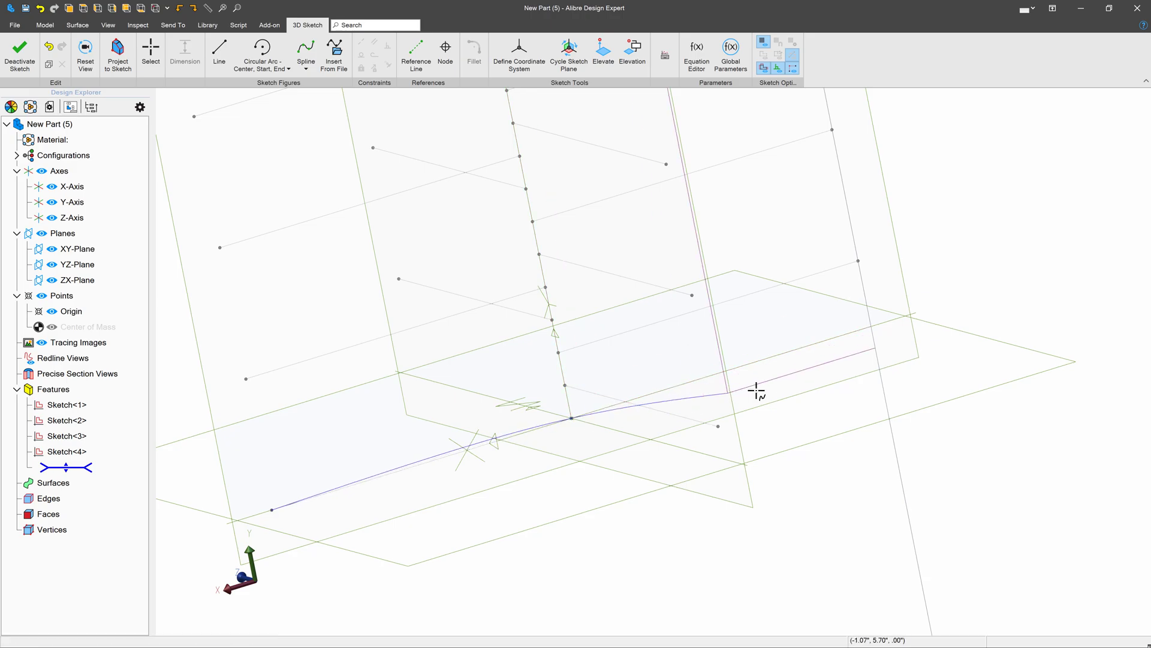
left_click(719, 426)
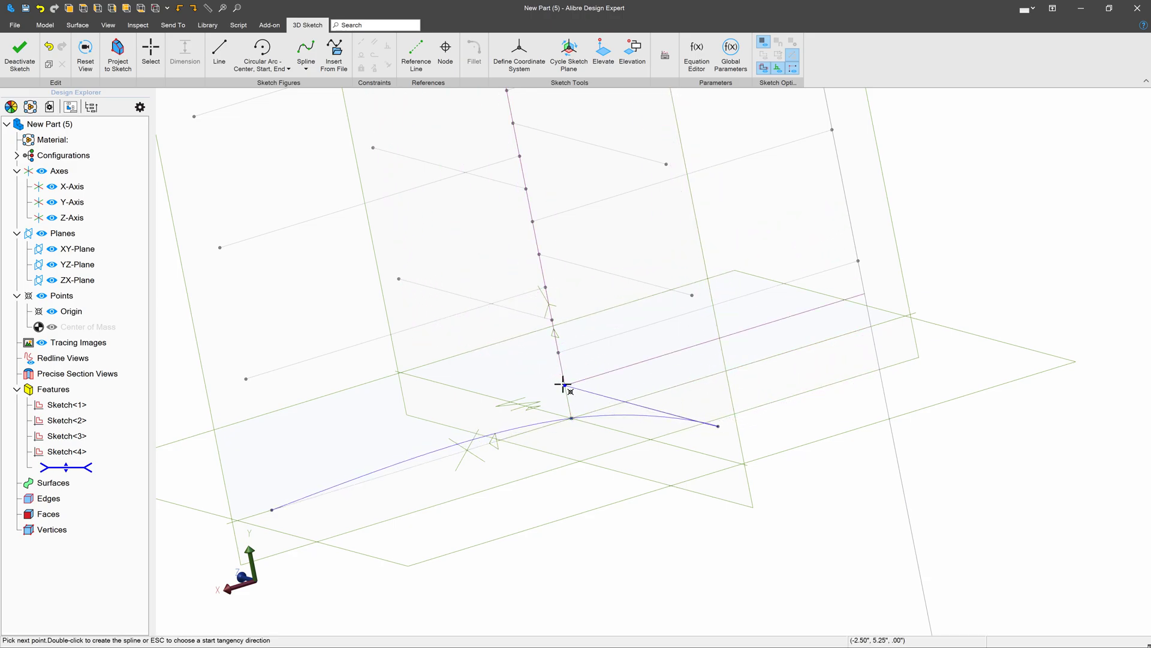
left_click(564, 385)
left_click(860, 261)
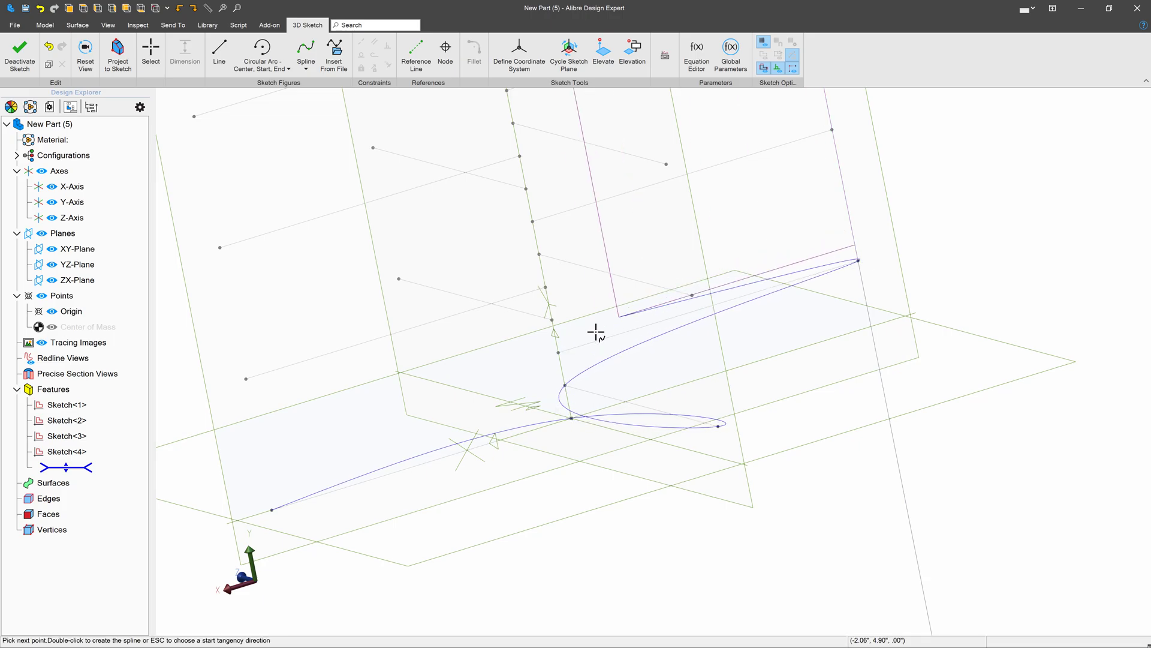
left_click(559, 352)
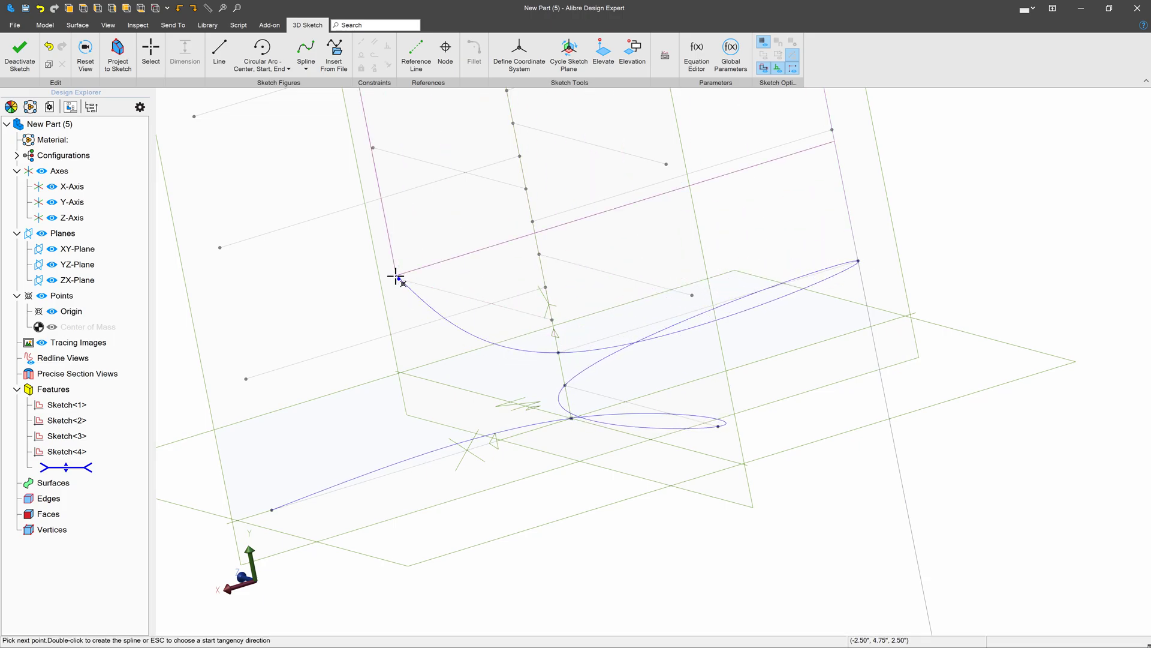
left_click(399, 278)
left_click(551, 319)
left_click(246, 379)
left_click(545, 288)
- Continue the spline through the upper helix points and finish it at the last point
left_click(692, 294)
left_click(539, 254)
left_click(833, 129)
left_click(372, 147)
left_click(526, 189)
left_click(220, 248)
left_click(519, 156)
left_click(666, 164)
left_click(513, 124)
middle_click_drag(468, 130, 503, 457)
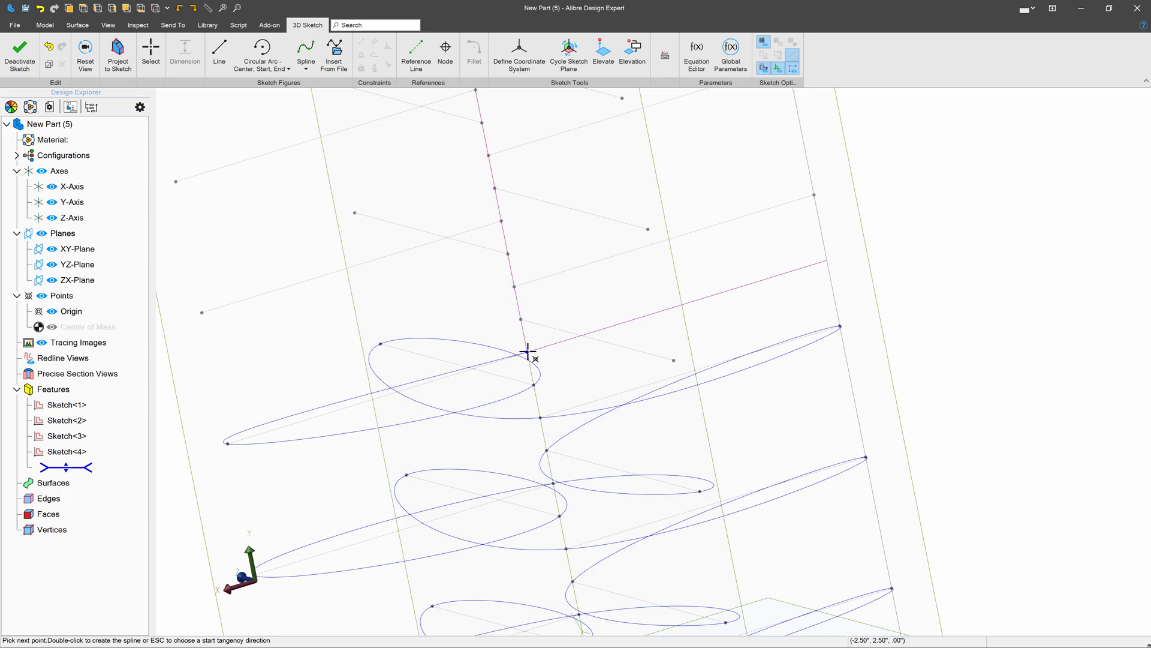
double_click(552, 384)
scroll(514, 231, "down", 3)
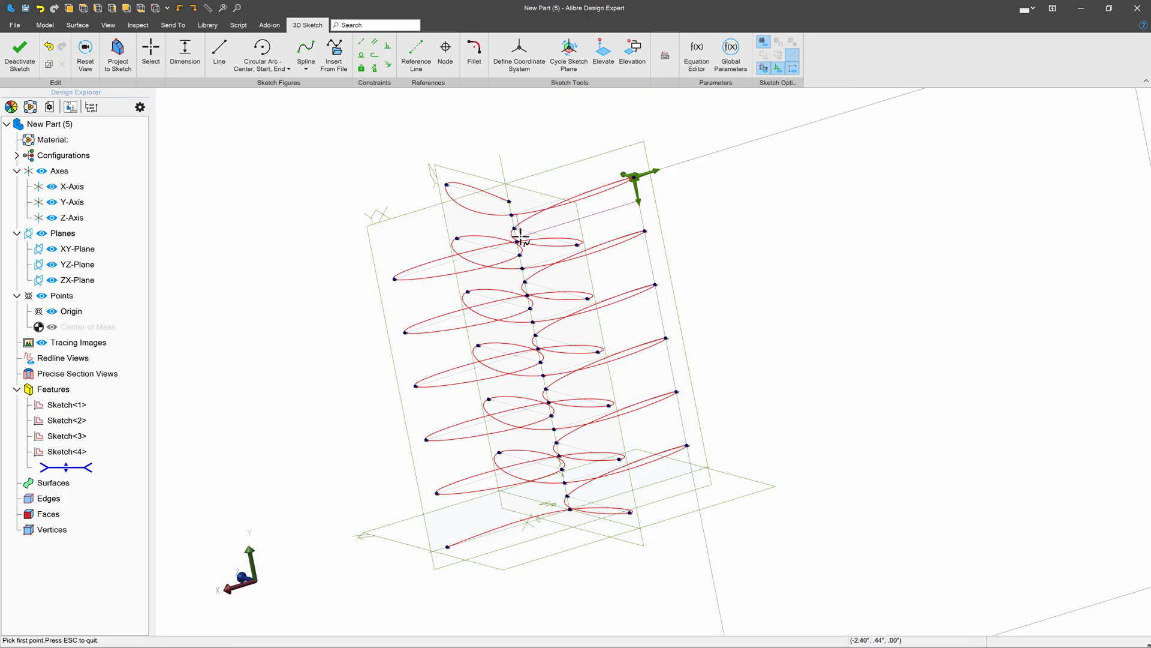
- Deactivate 3D Sketch<1> and orbit the view to inspect the finished spiral
mouse_move(345, 411)
middle_mouse_down()
mouse_move(391, 431)
mouse_move(336, 420)
middle_mouse_up()
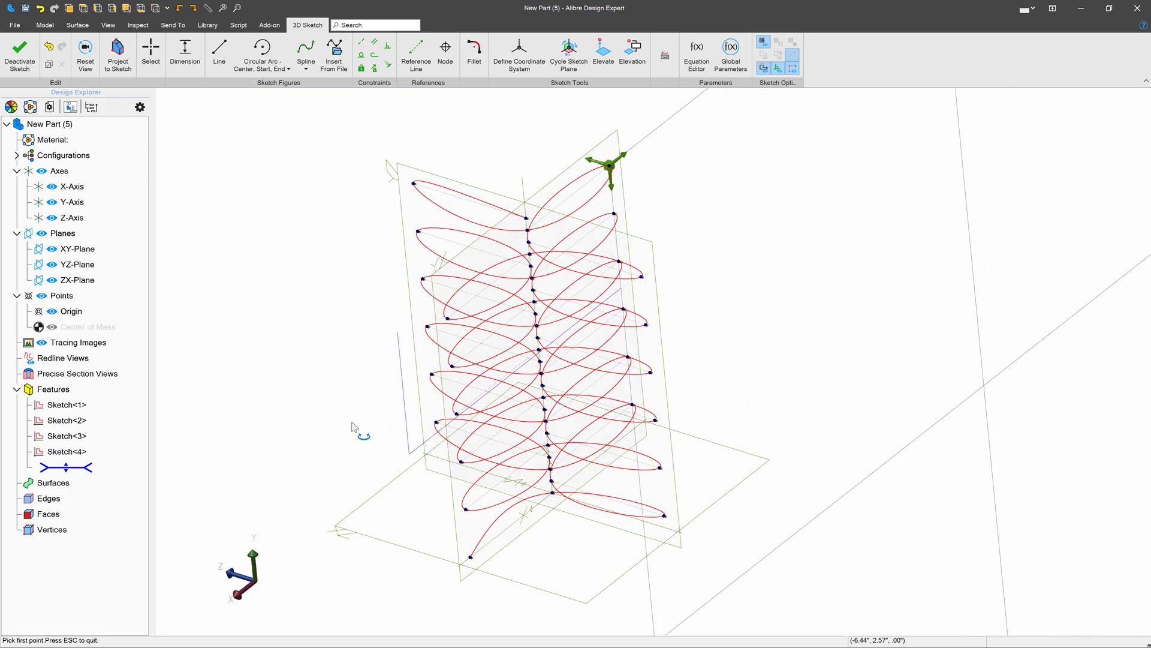
left_click(16, 60)
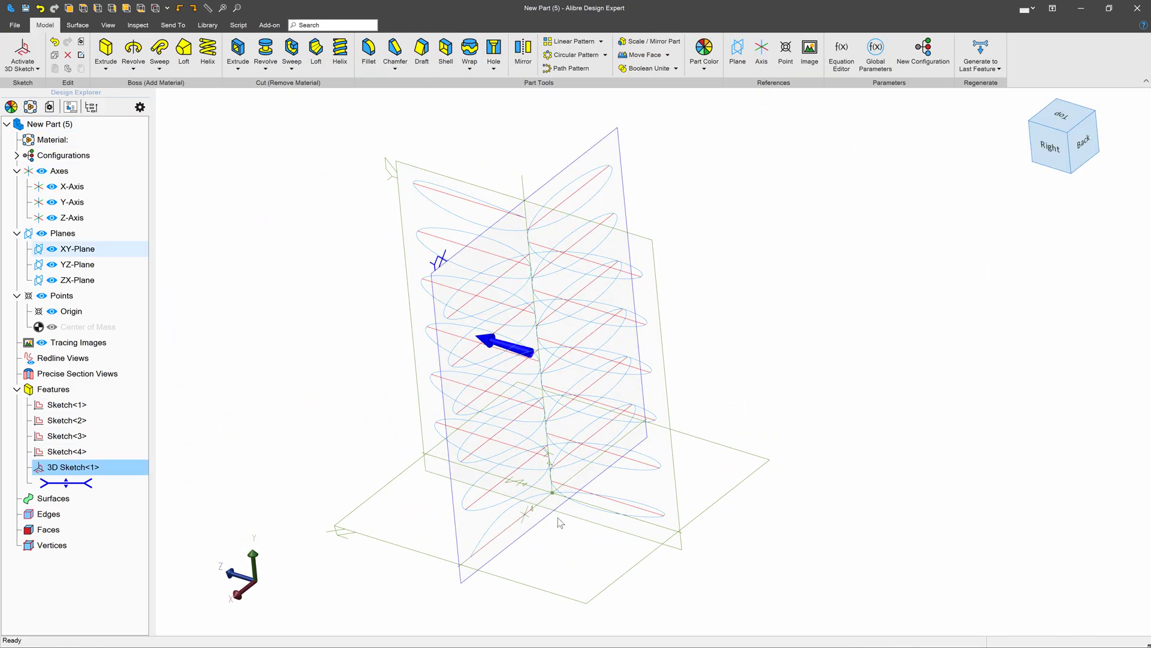
mouse_move(561, 468)
middle_mouse_down()
mouse_move(569, 487)
mouse_move(550, 478)
middle_mouse_up()
scroll(494, 505, "up", 3)
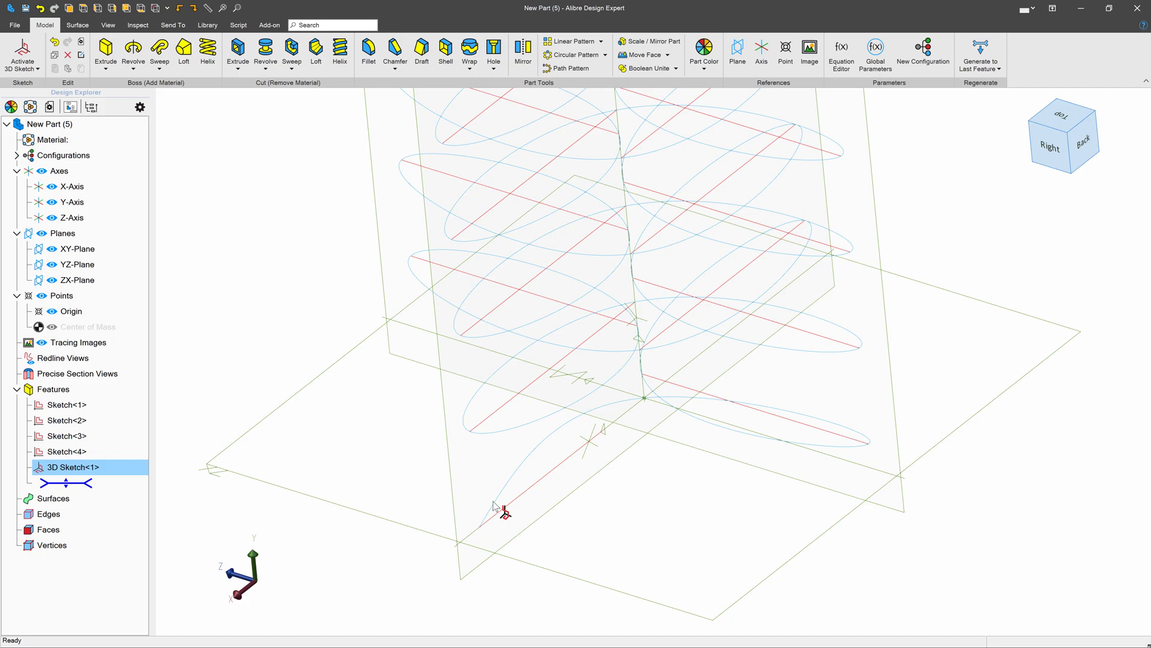
- Create Plane<1> along 3D Sketch<1> at 0% of the spline and select it
left_click(746, 49)
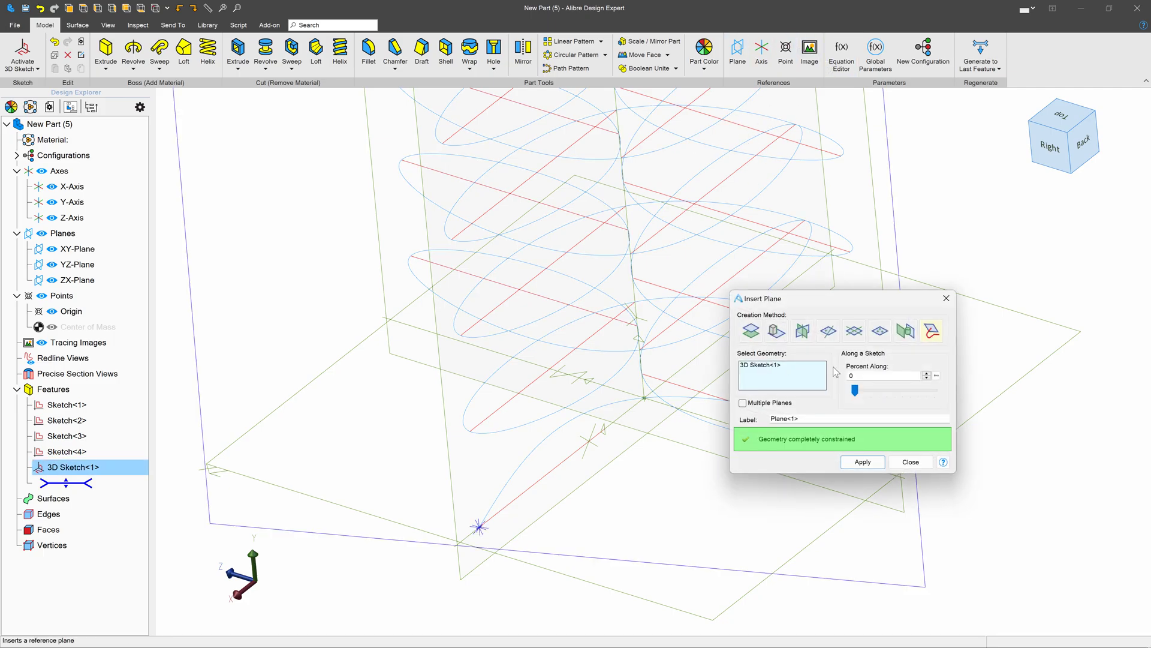
mouse_move(854, 393)
left_mouse_down()
mouse_move(906, 394)
mouse_move(847, 396)
left_mouse_up()
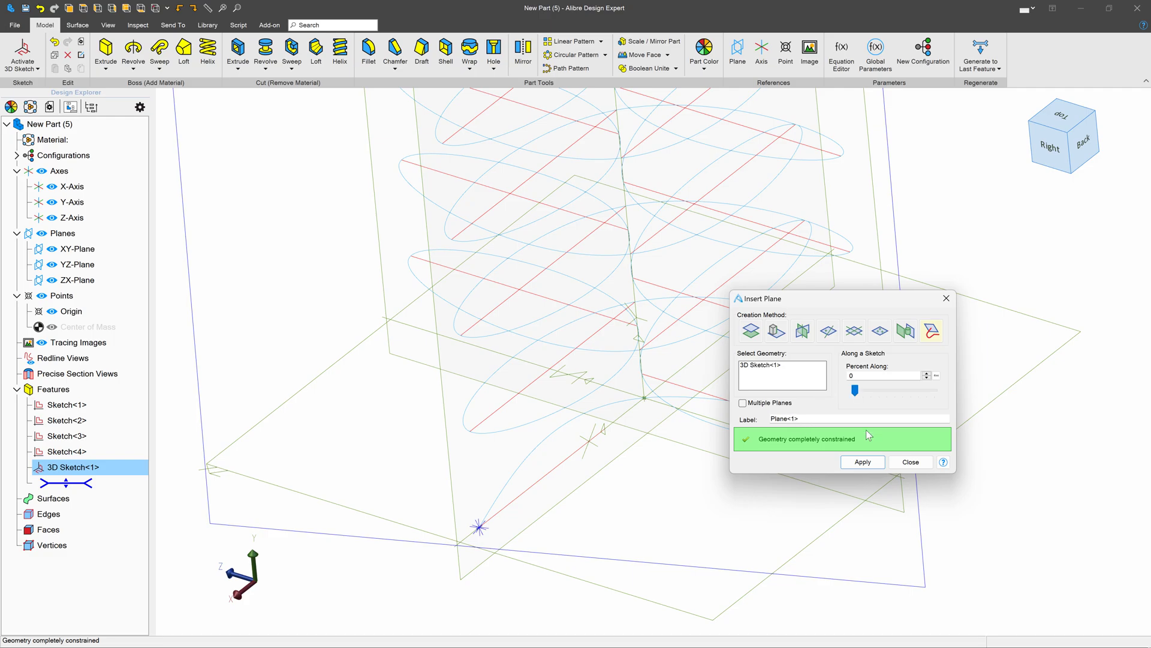
left_click(863, 462)
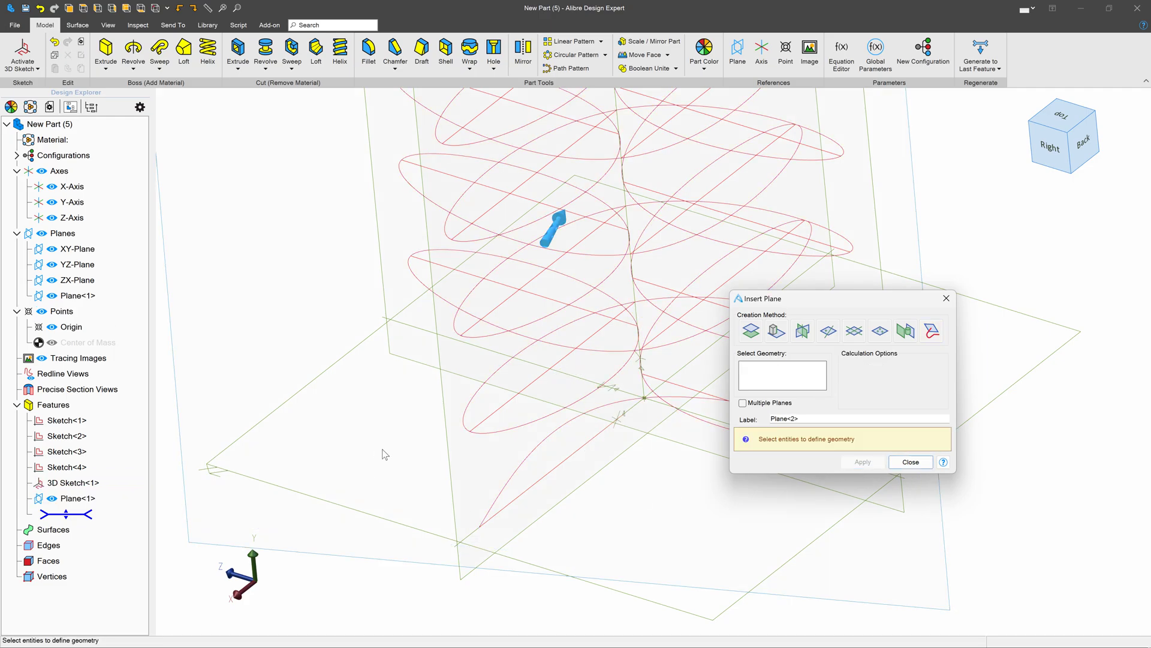
left_click(910, 462)
left_click(68, 504)
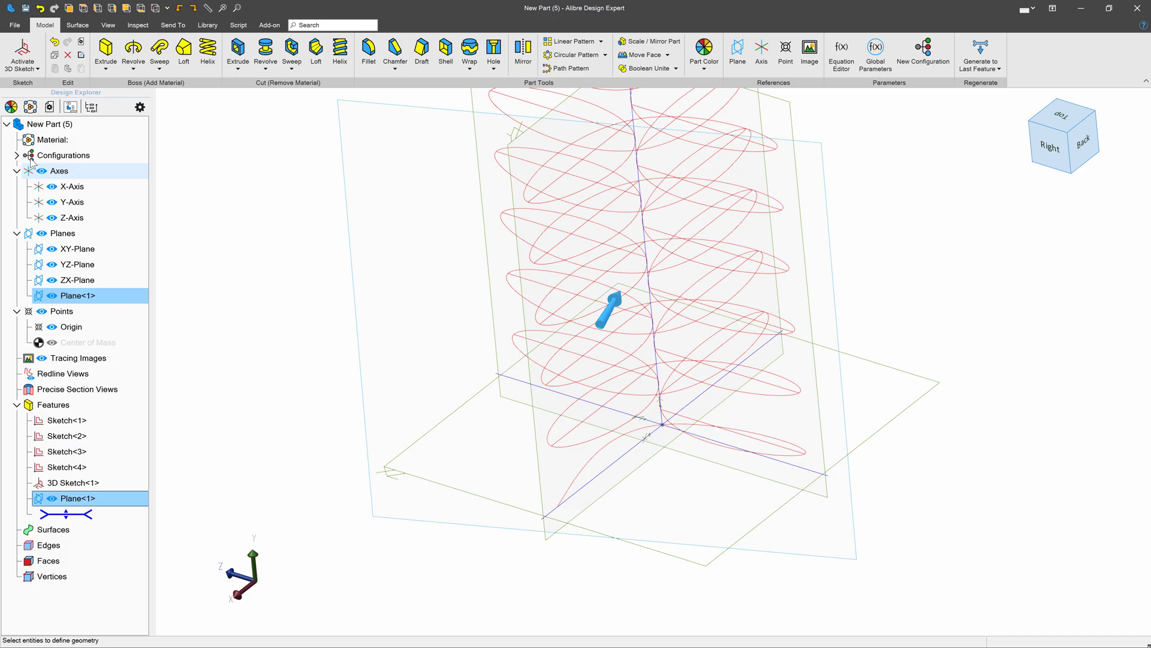
- Start a 2D sketch on Plane<1> and draw a six-sided regular polygon centred on the spline start
left_click(24, 69)
left_click(27, 85)
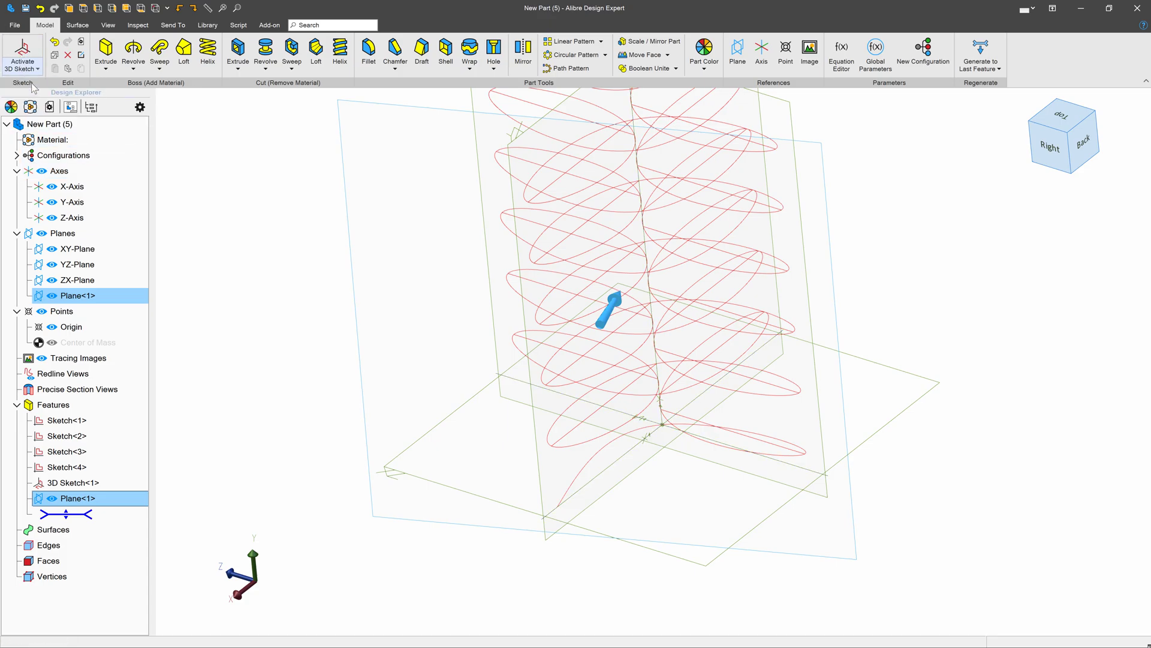
scroll(709, 574, "up", 5)
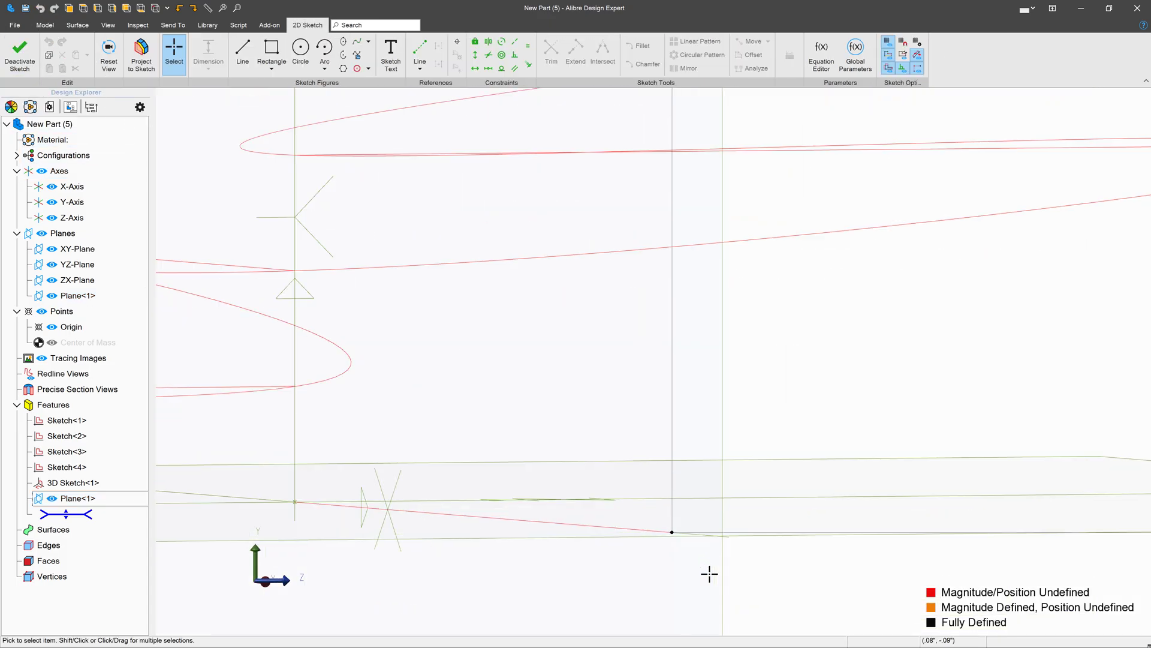
left_click(343, 68)
left_click(629, 484)
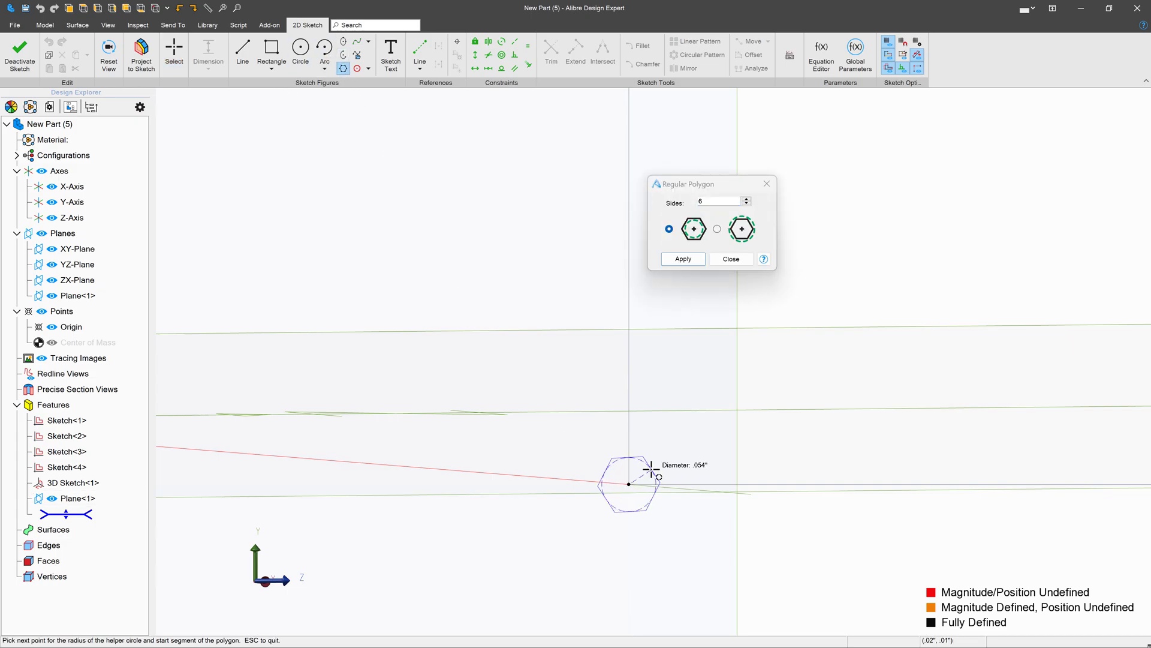
left_click(652, 469)
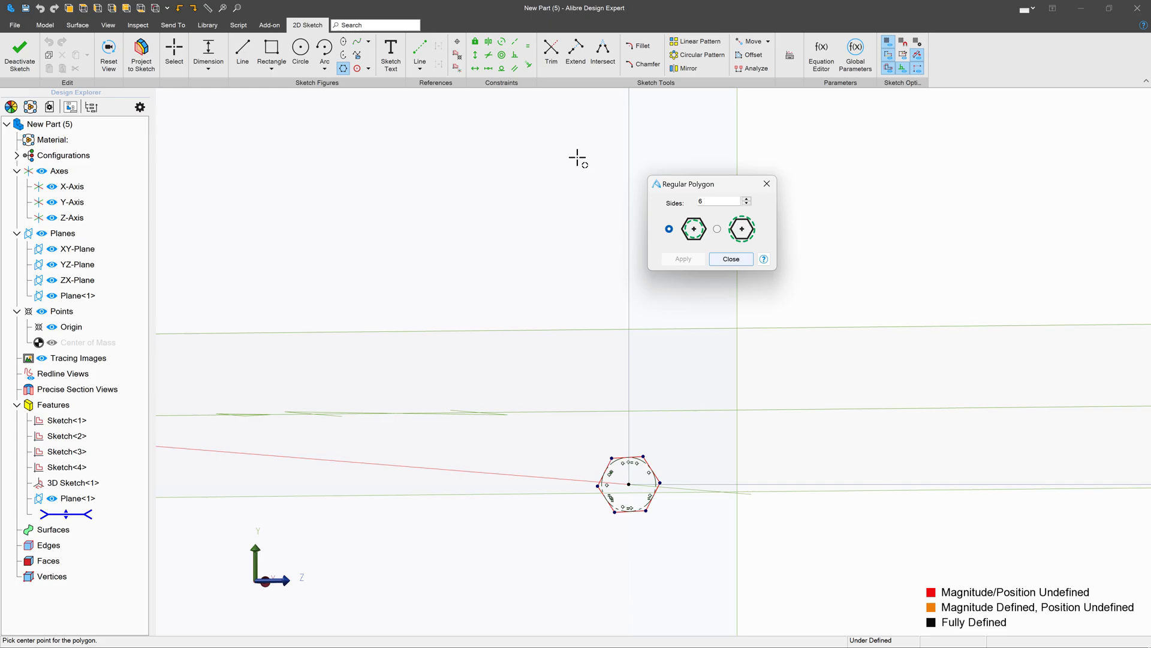
key("Escape")
- Constrain the hexagon's top edge horizontal and dimension its size at .05"
left_click(474, 73)
scroll(626, 441, "up", 3)
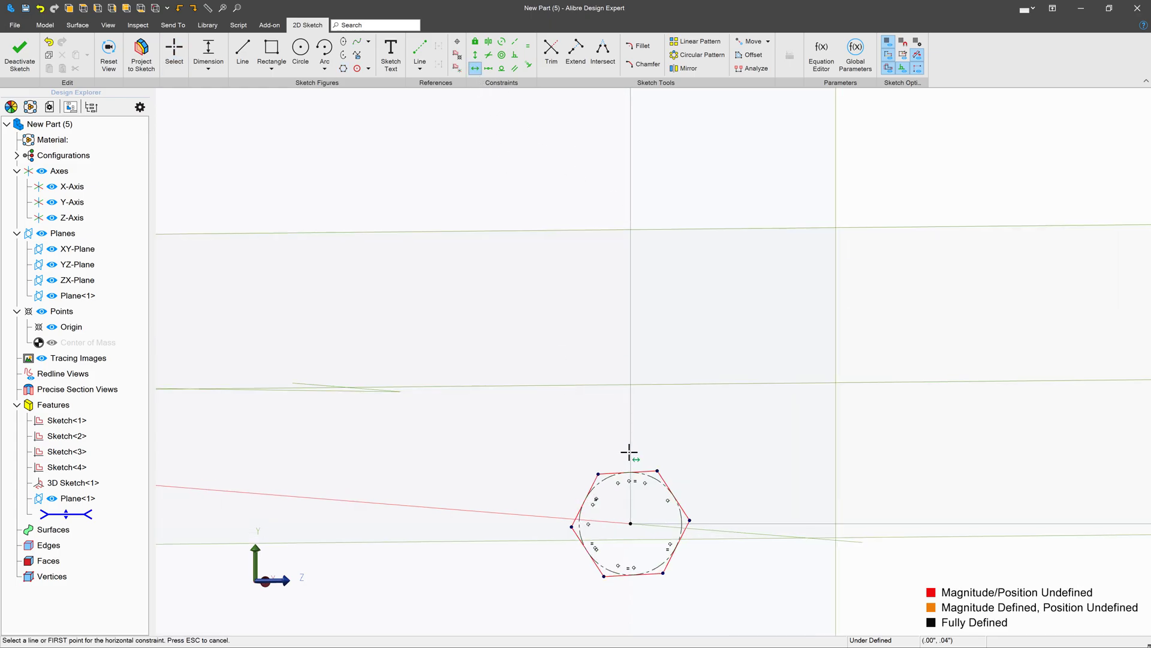
left_click(642, 472)
left_click(204, 53)
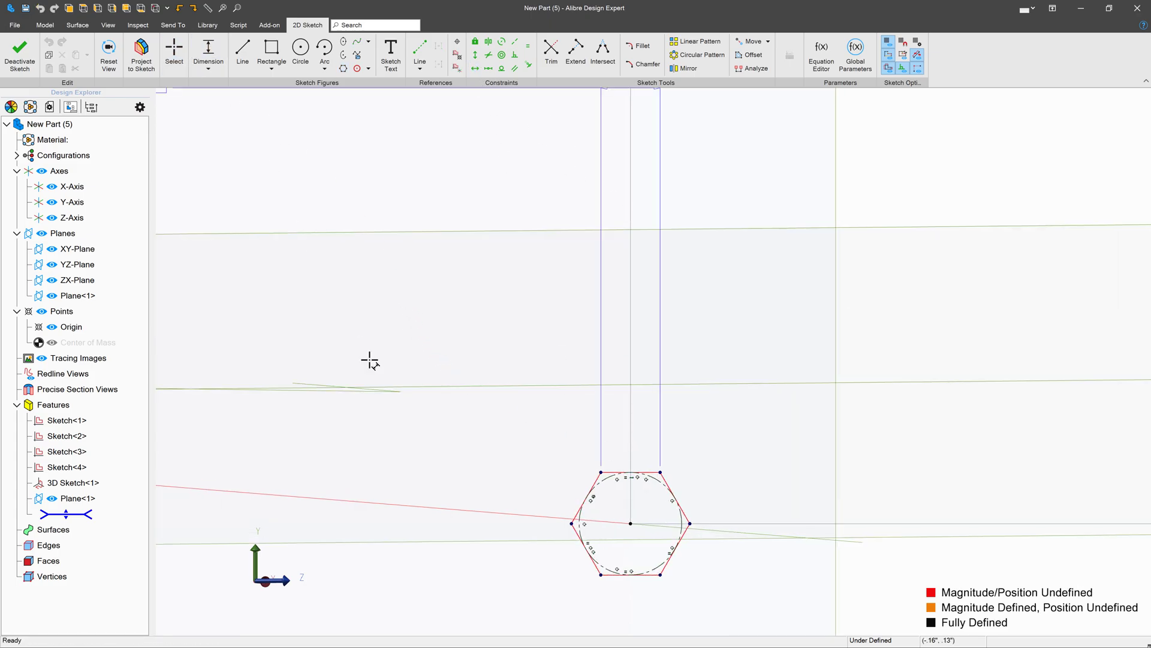
left_click(496, 535)
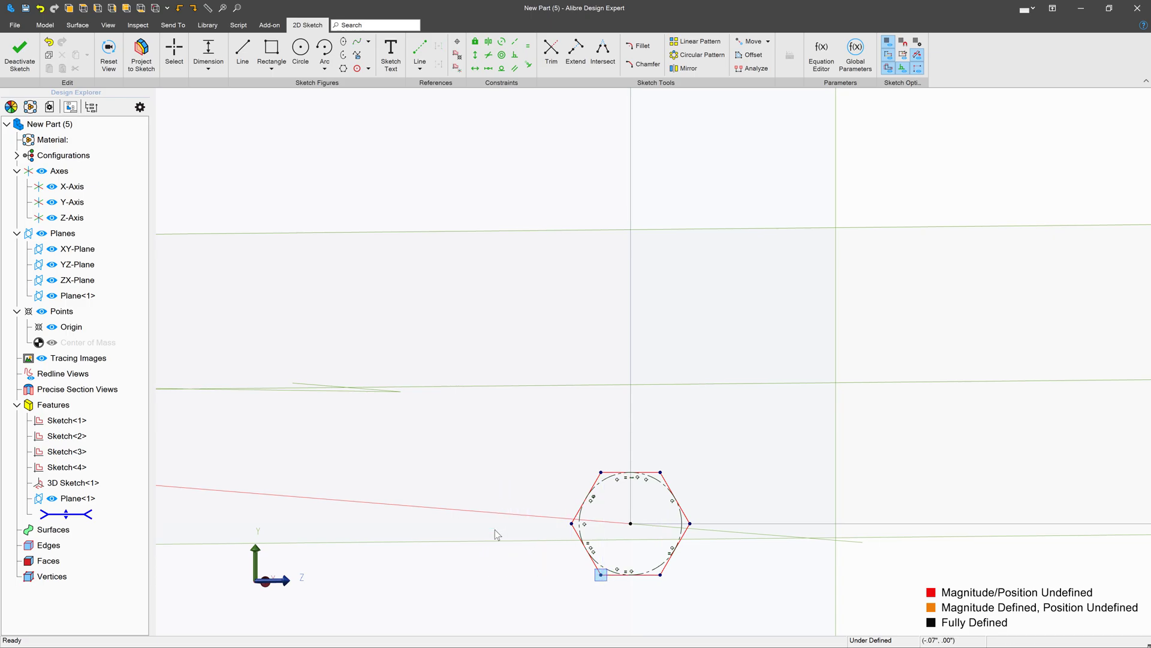
scroll(637, 423, "down", 3)
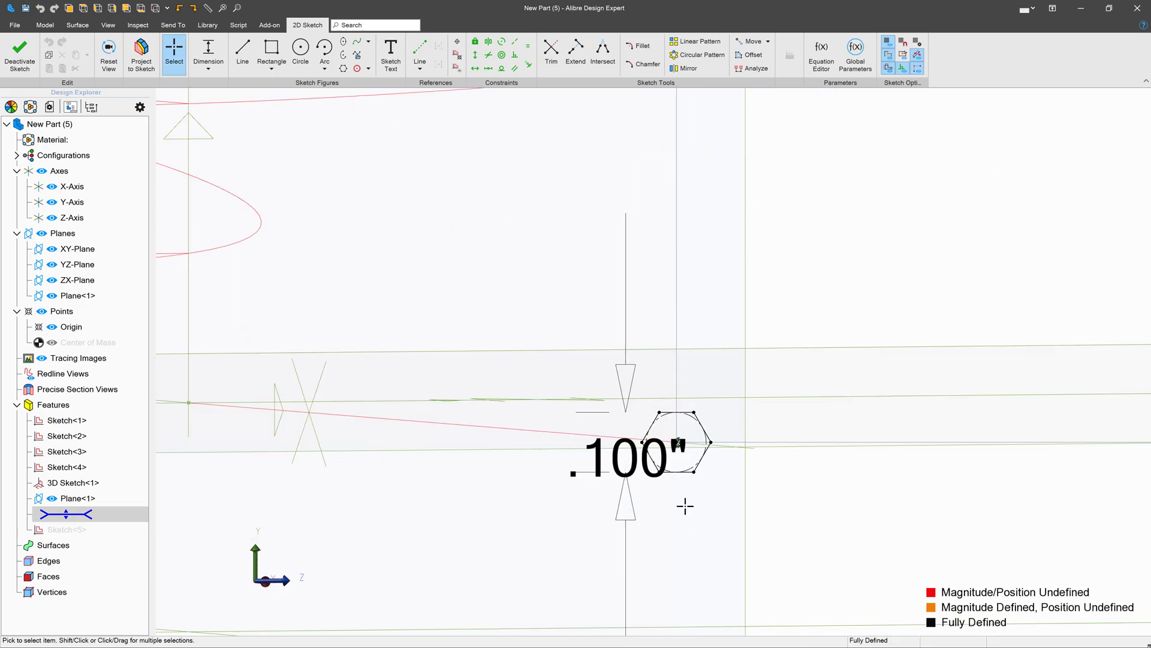
scroll(685, 507, "up", 2)
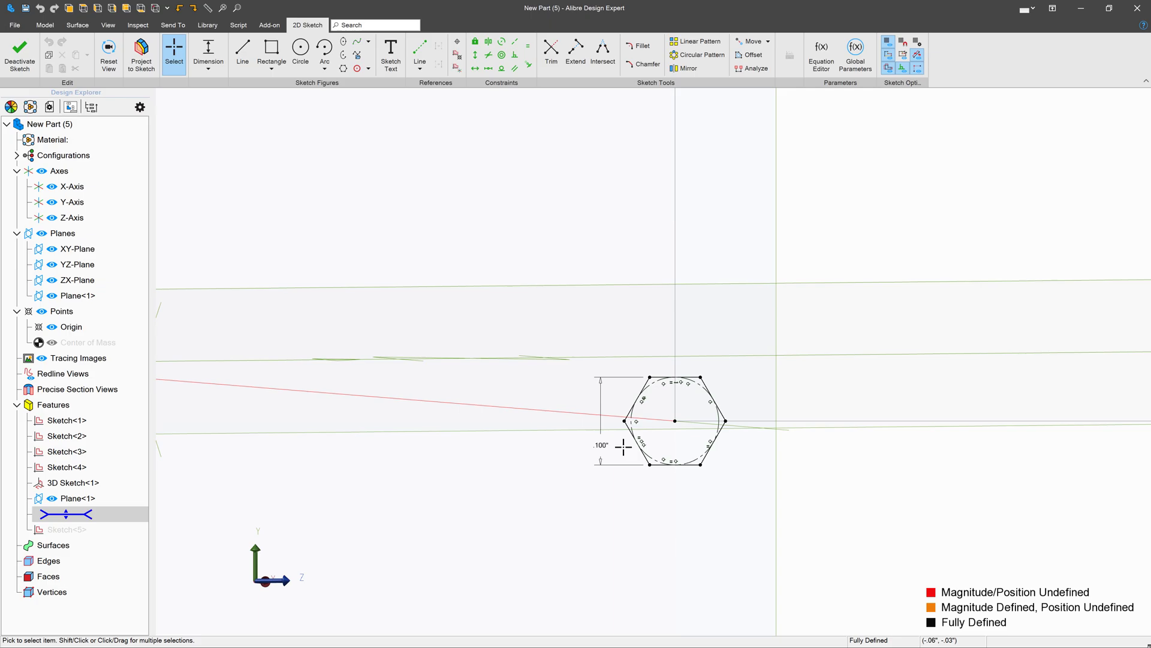
double_click(599, 447)
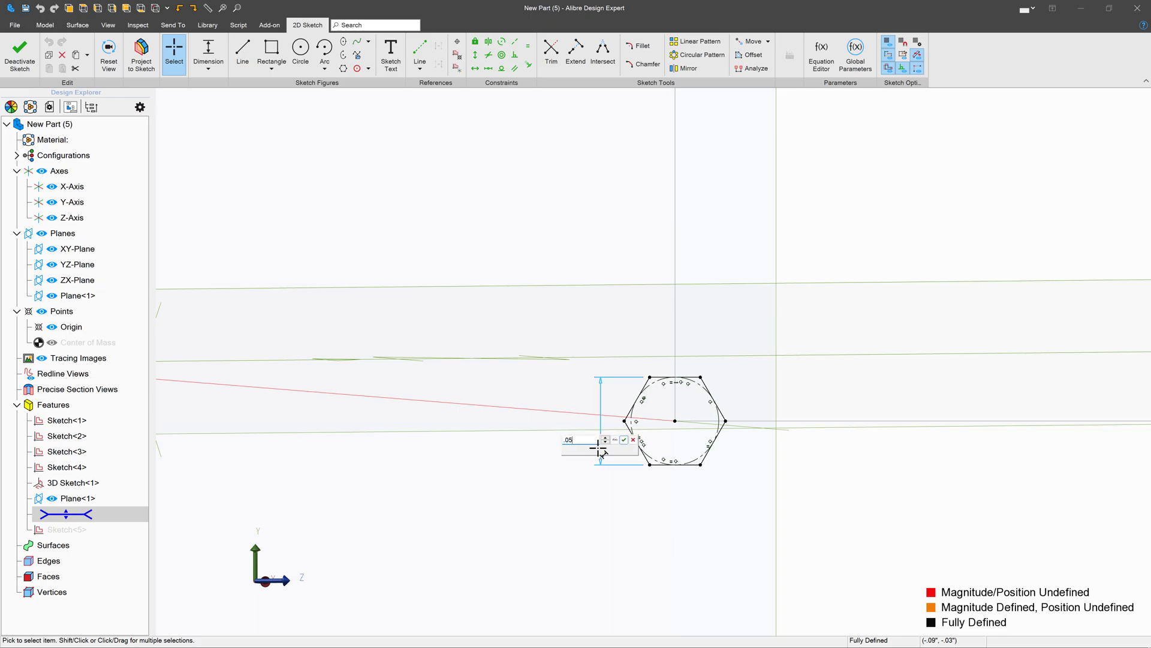
key("Return")
- Sweep the Sketch<5> hexagon along the 3D Sketch<1> spline path, creating Sweep<2>
left_click(13, 63)
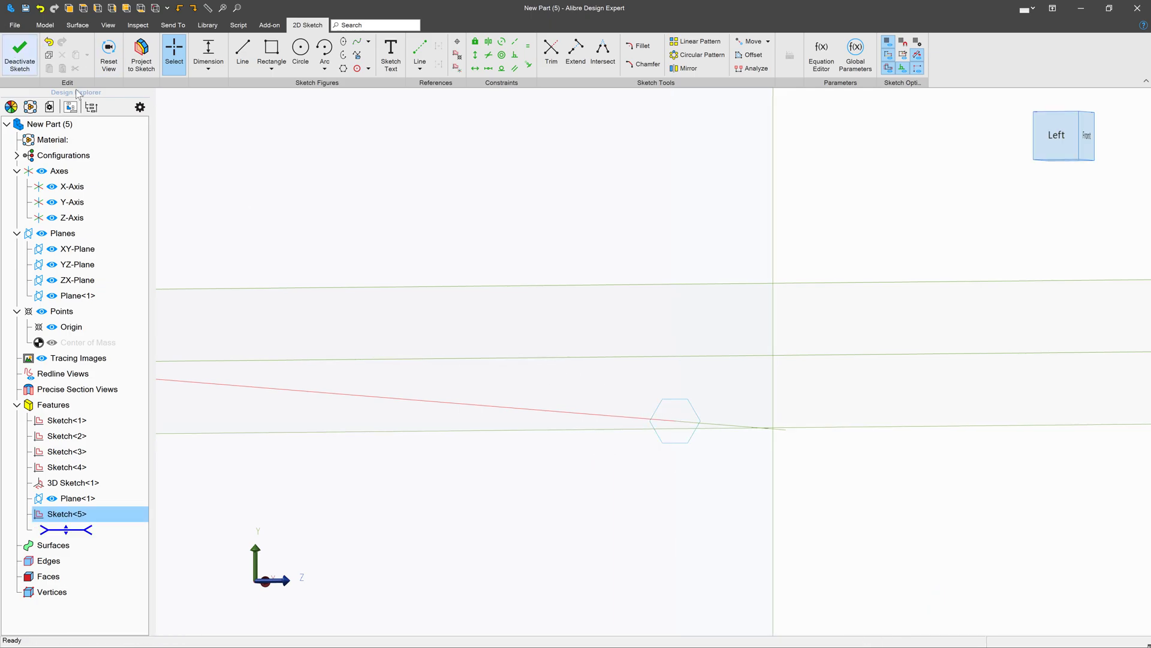
left_click(158, 51)
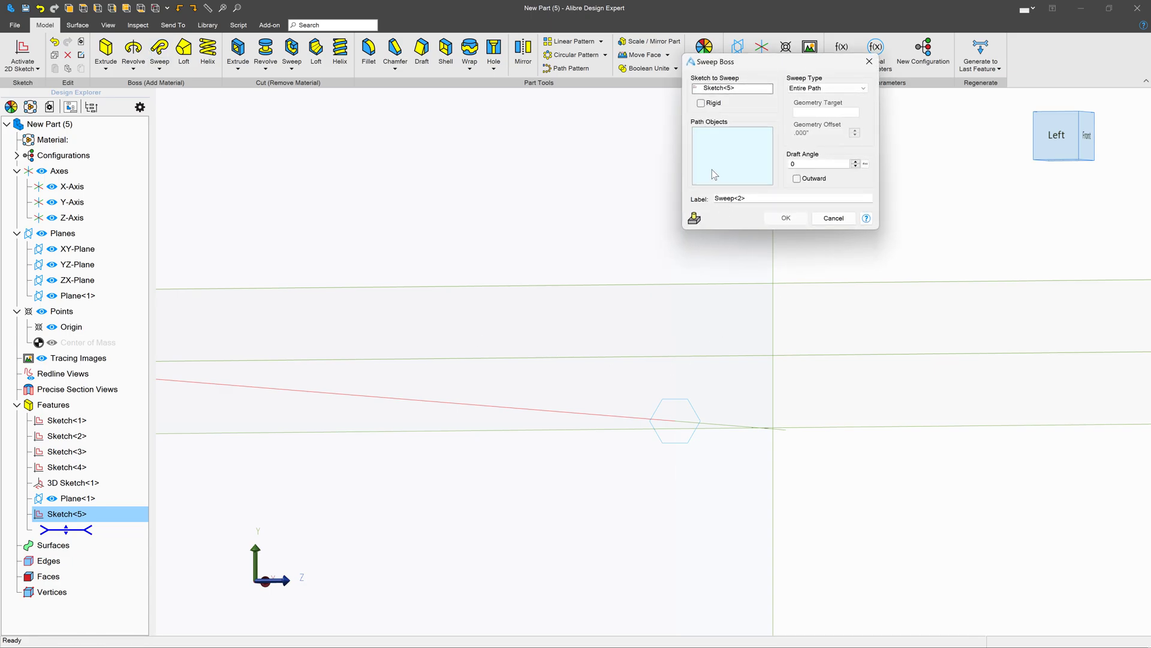
left_click(567, 411)
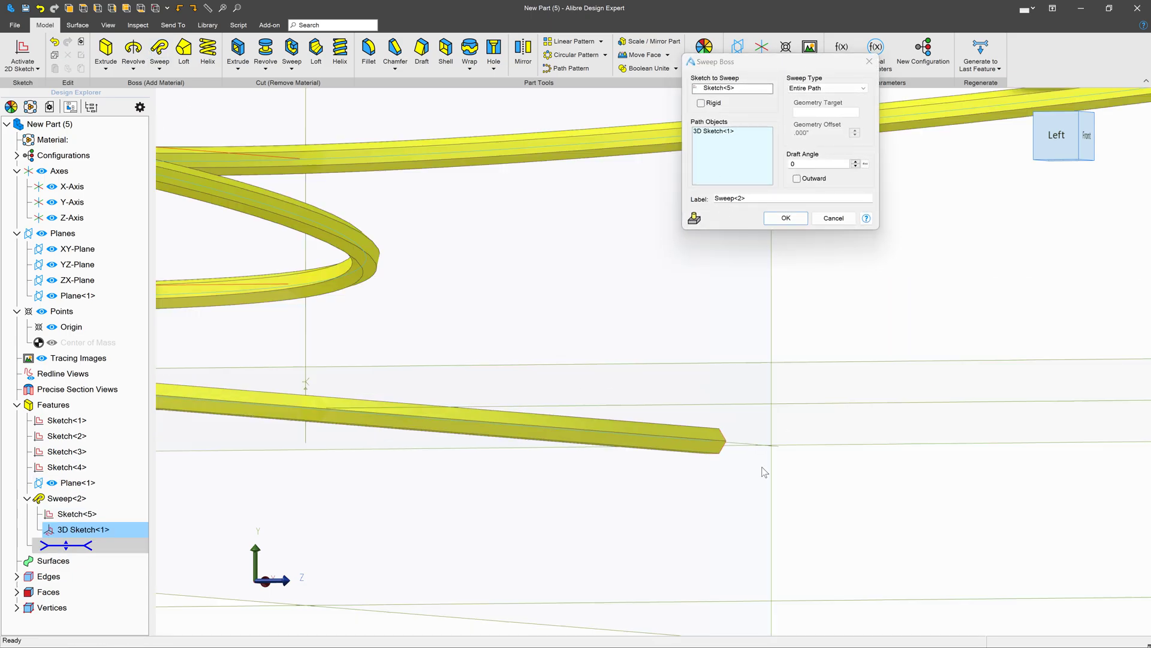
left_click(786, 218)
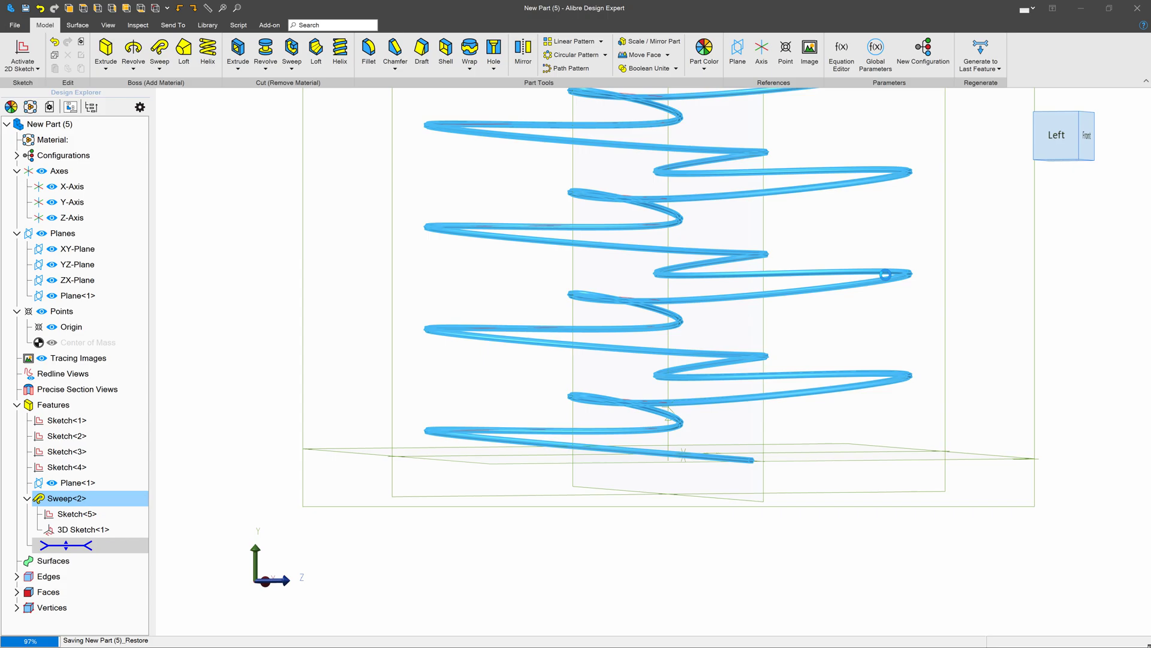
middle_click_drag(866, 247, 830, 294)
scroll(818, 426, "down", 5)
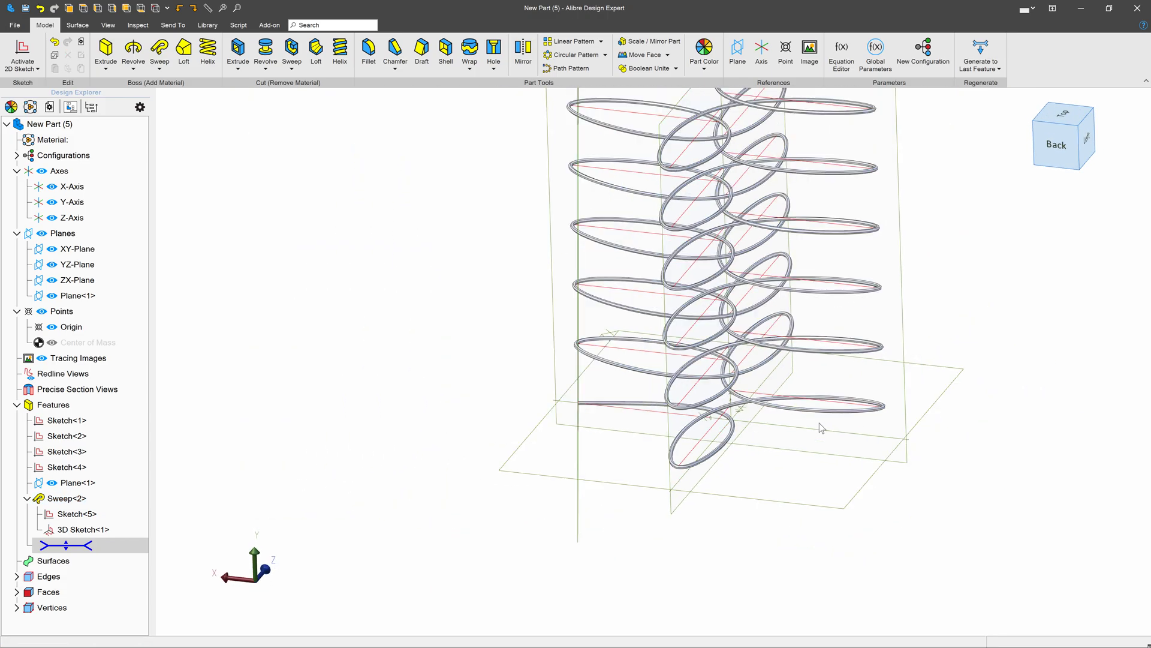
scroll(853, 240, "up", 4)
scroll(643, 261, "down", 3)
scroll(682, 386, "up", 3)
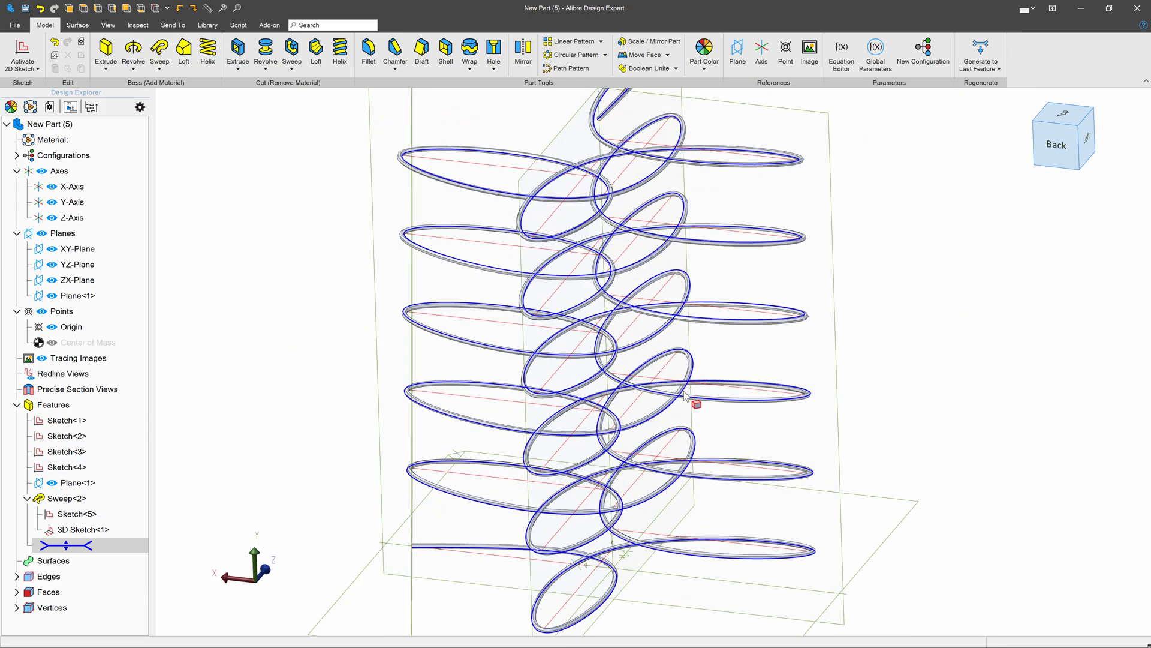
middle_click_drag(682, 390, 745, 377)
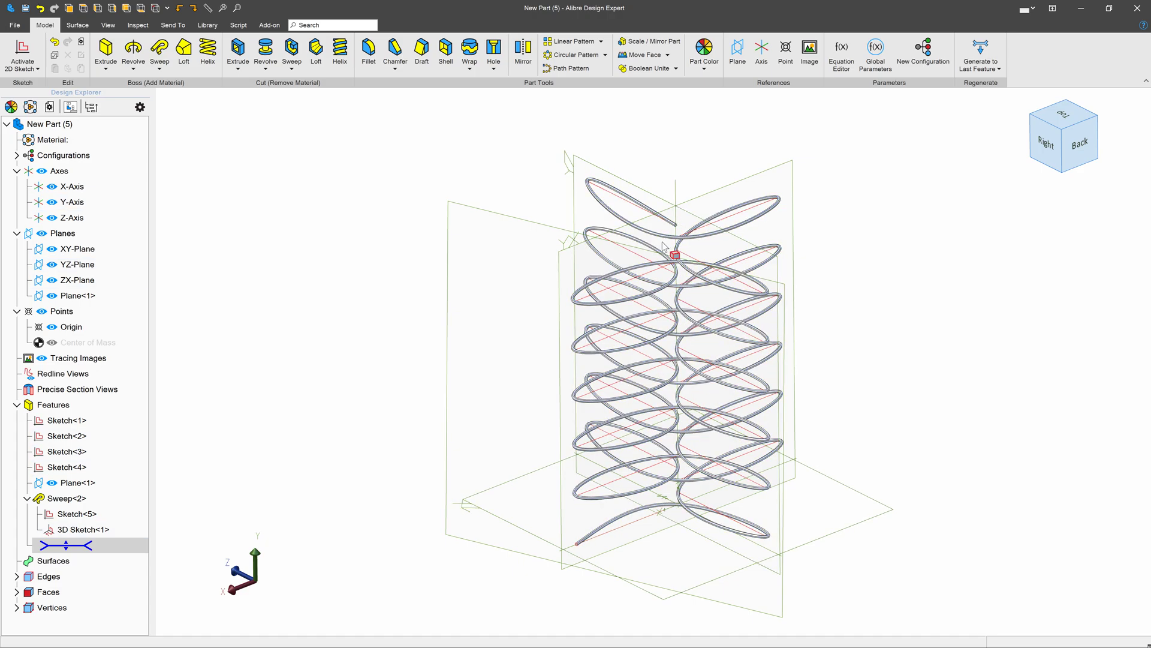
left_click(612, 246)
scroll(666, 509, "up", 5)
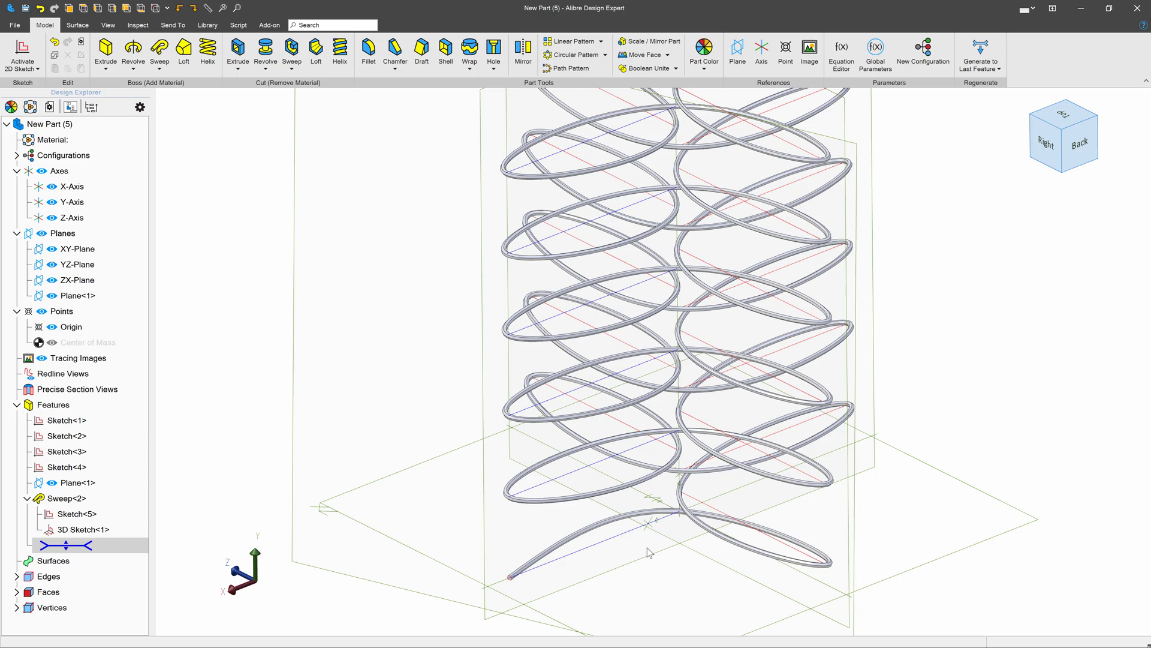
scroll(645, 551, "down", 5)
scroll(708, 460, "up", 3)
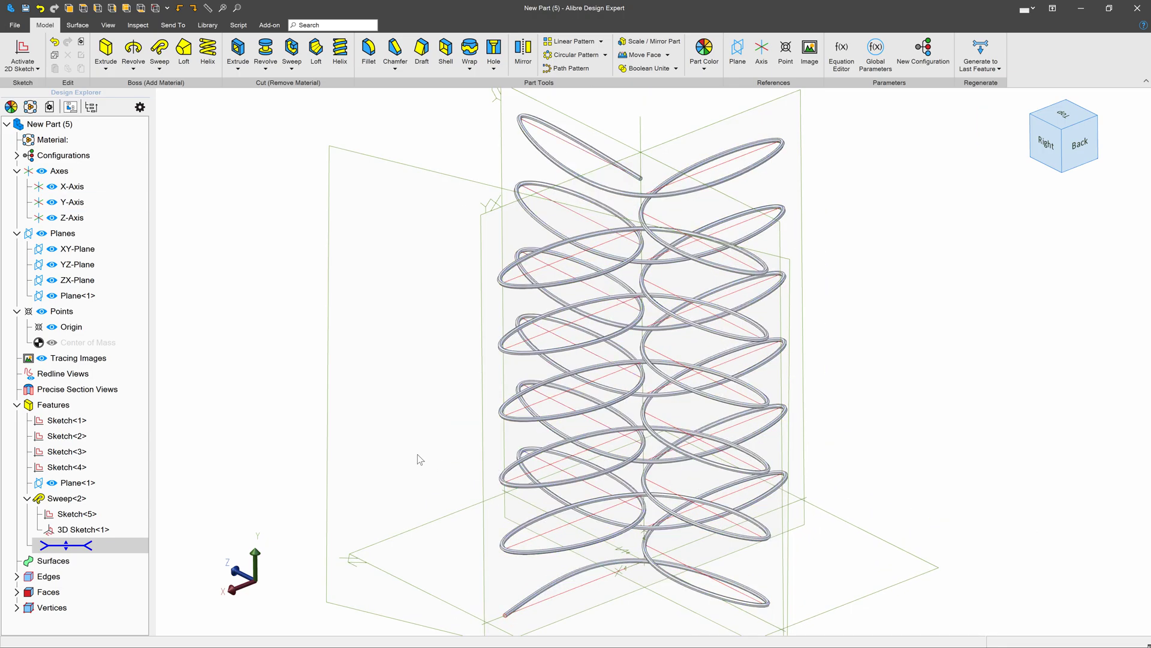